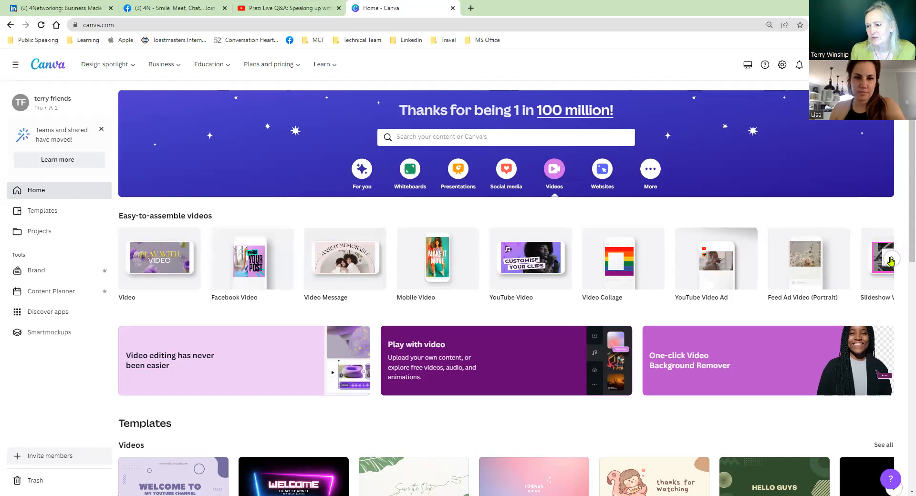
# Step: Create a blank Facebook Video design and browse the available backgrounds and photos
pyautogui.click(248, 268)
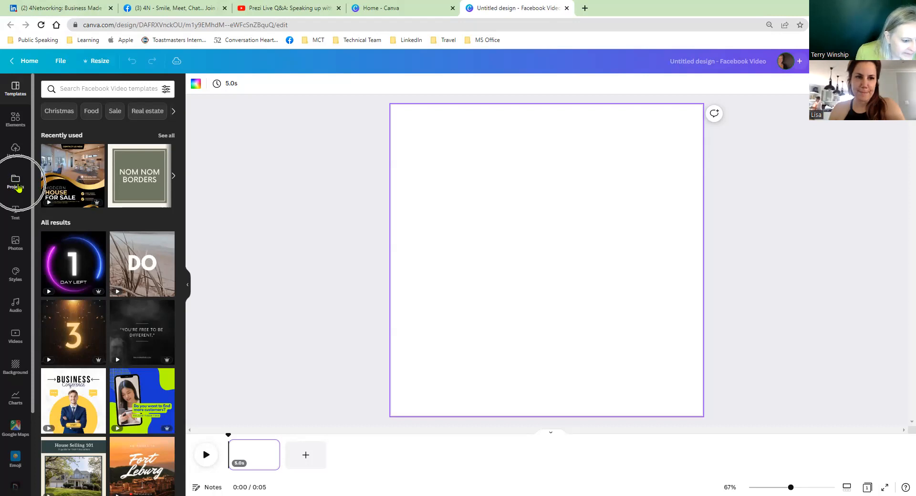
pyautogui.click(16, 372)
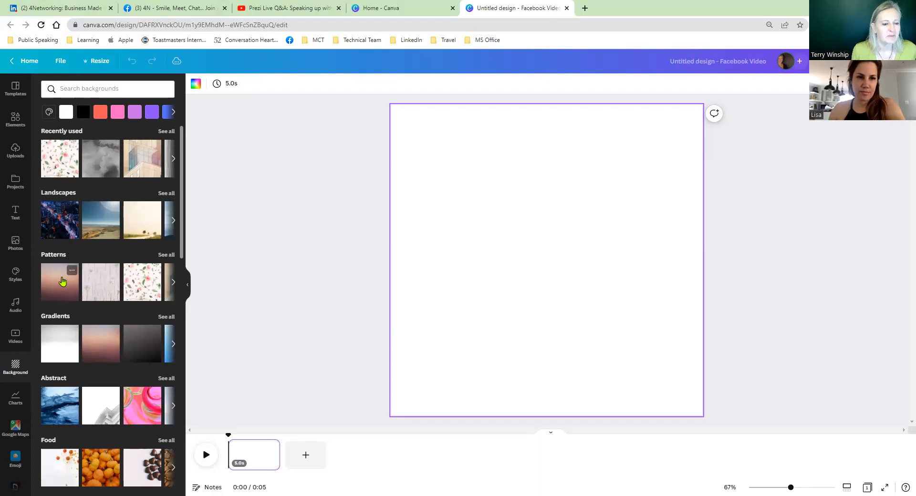
pyautogui.scroll(-3, 62, 281)
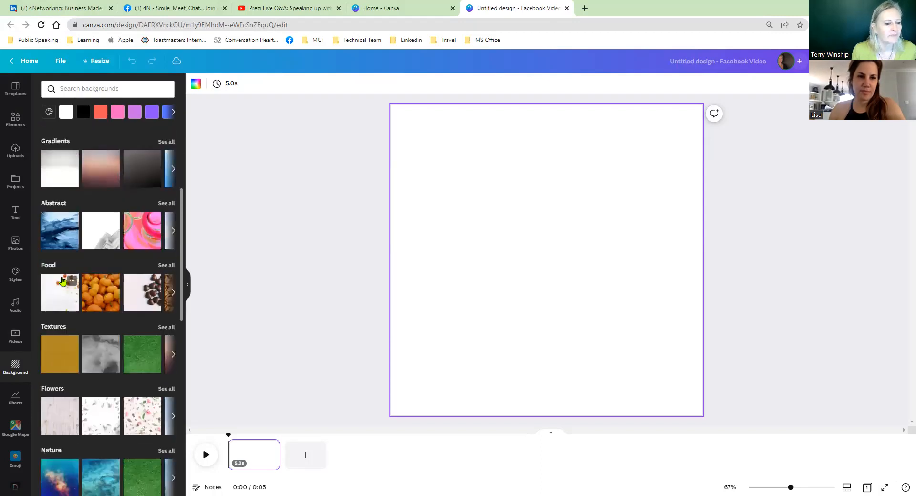
pyautogui.scroll(-3, 62, 282)
pyautogui.scroll(-8, 62, 282)
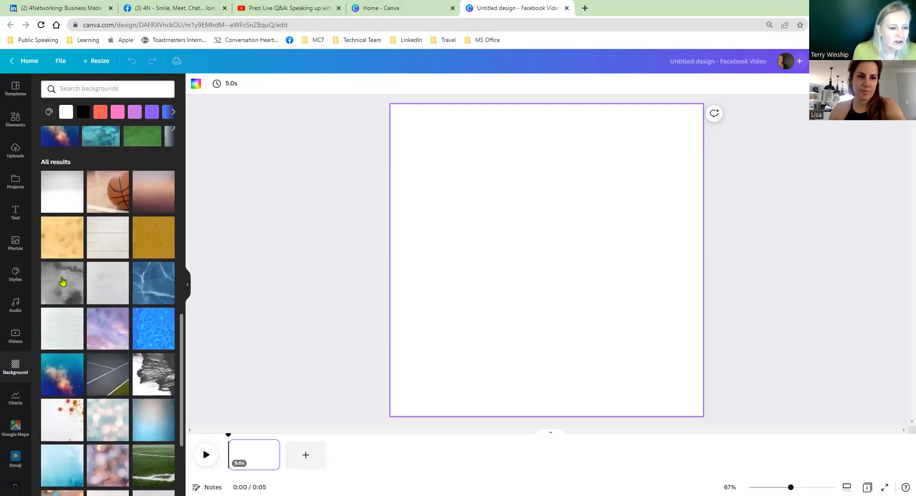
pyautogui.scroll(15, 67, 267)
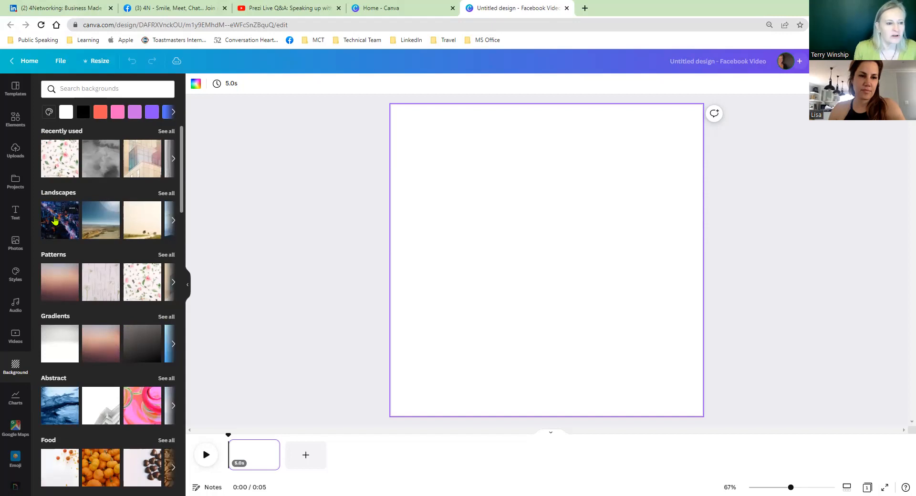
pyautogui.click(15, 242)
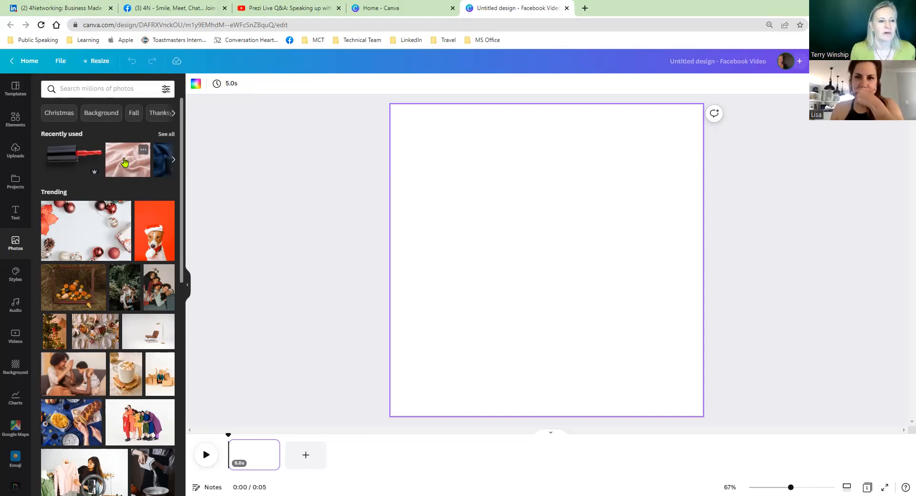
# Step: Search the elements for "velvet" and set the draped red fabric photo as the page background
pyautogui.click(16, 118)
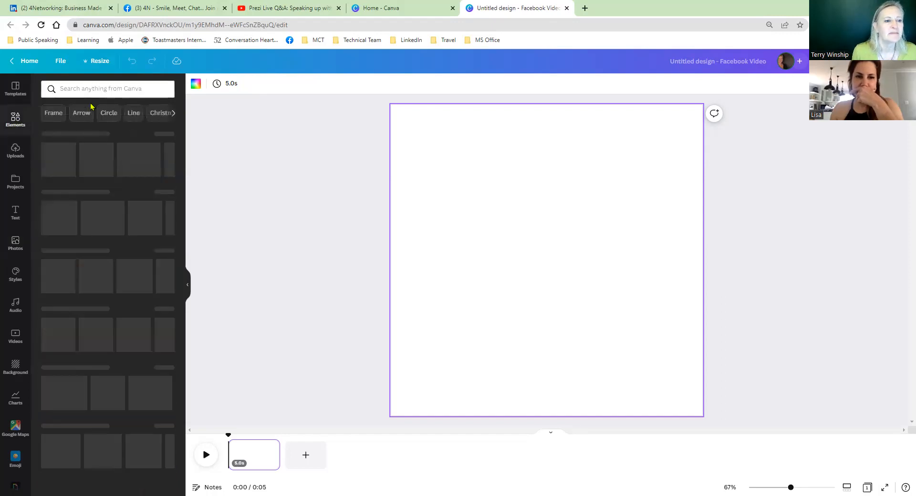
pyautogui.click(91, 89)
pyautogui.write('velvet')
pyautogui.press('Return')
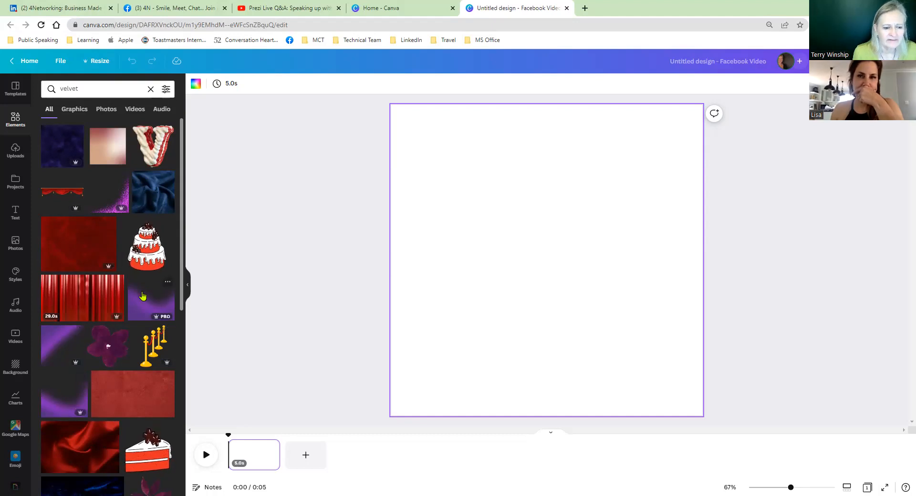
pyautogui.scroll(-3, 142, 296)
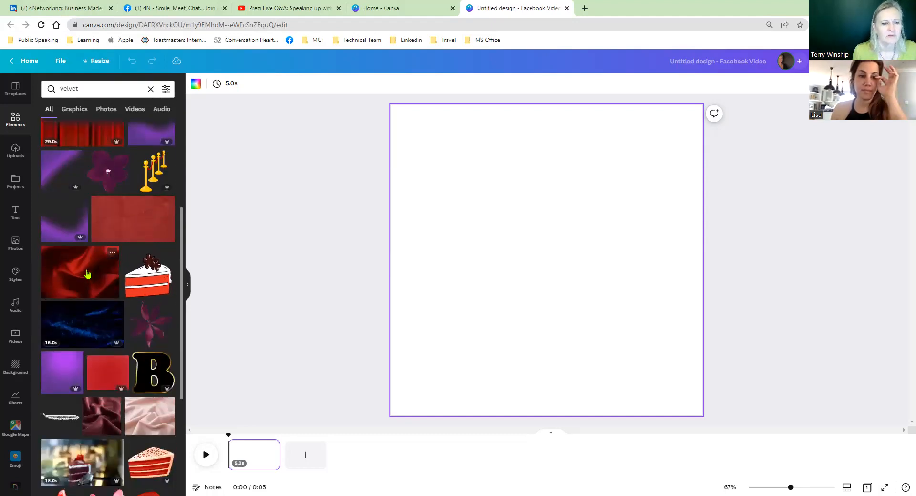
pyautogui.moveTo(80, 274); pyautogui.dragTo(399, 331)
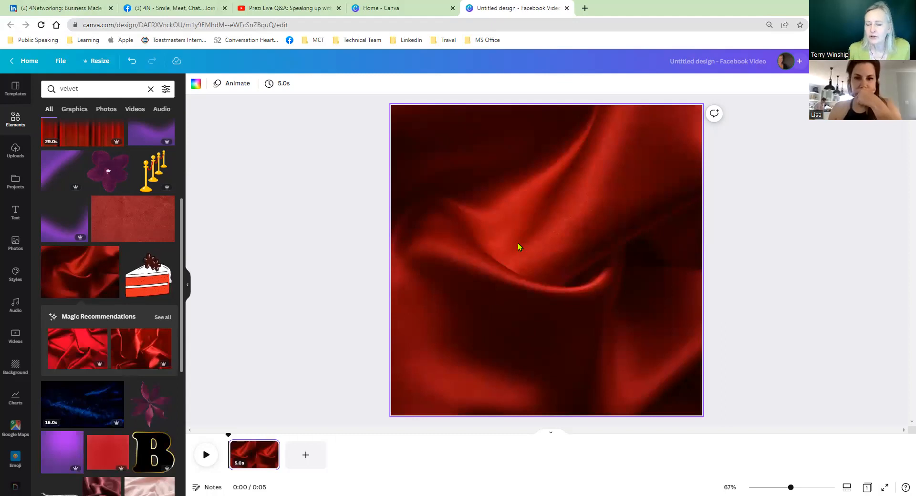
# Step: Lower the opacity of the red fabric background so it looks faded
pyautogui.click(565, 235)
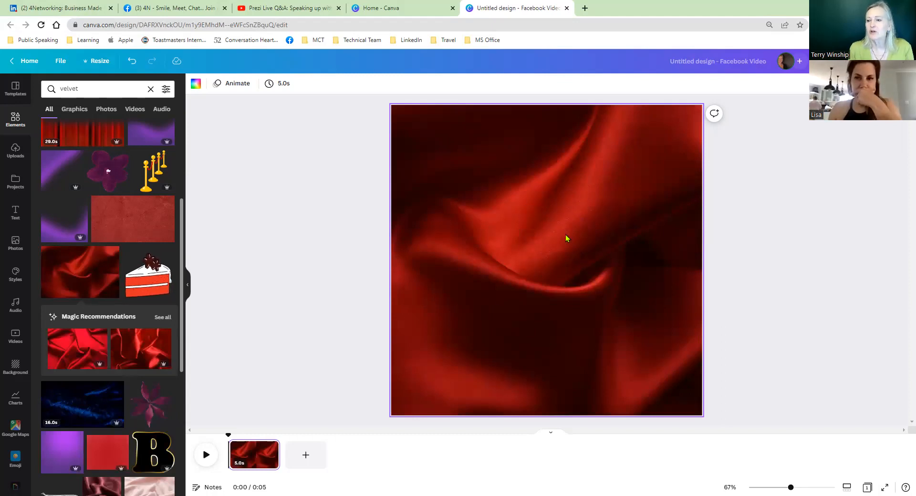
pyautogui.click(531, 268)
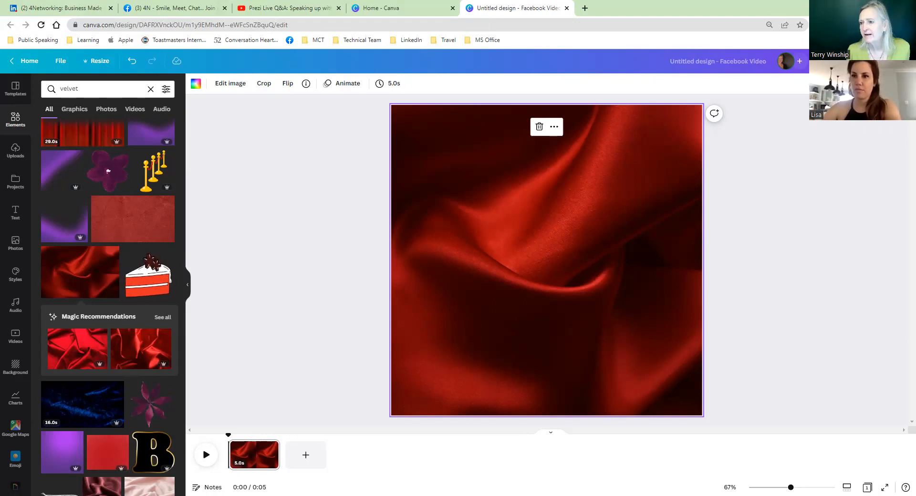
pyautogui.click(883, 83)
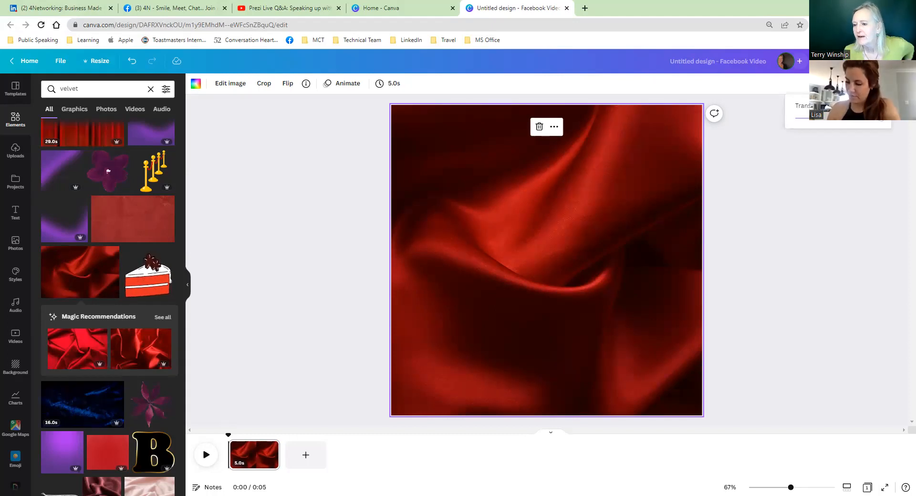
pyautogui.moveTo(880, 123); pyautogui.dragTo(847, 125)
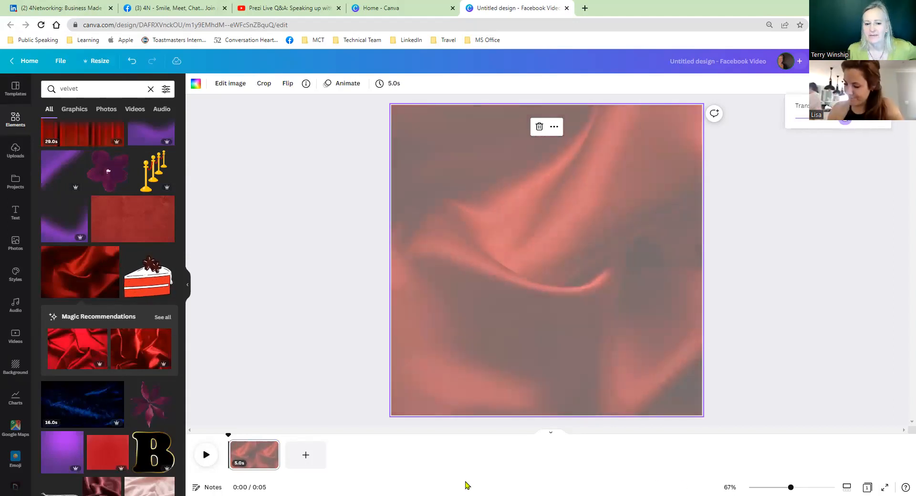
pyautogui.click(323, 323)
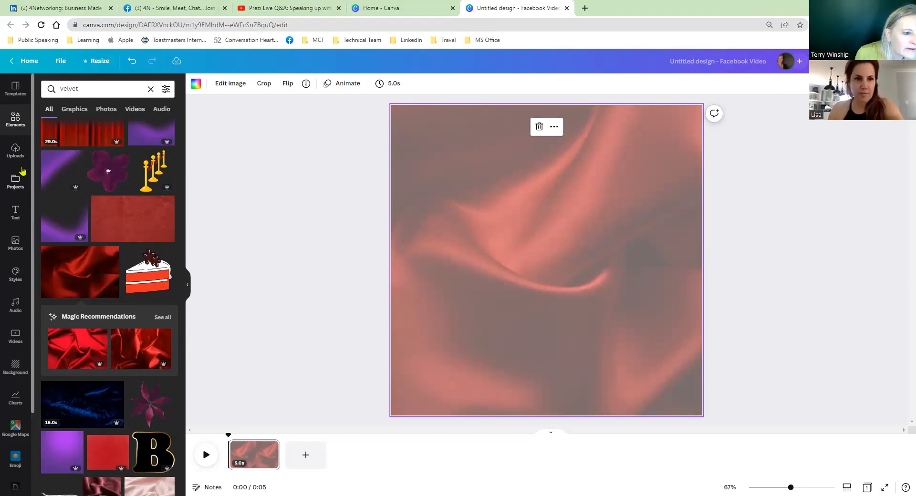
# Step: Search the elements for "lipstick" and add the realistic red lipstick in a black case to the page
pyautogui.click(15, 120)
pyautogui.click(120, 91)
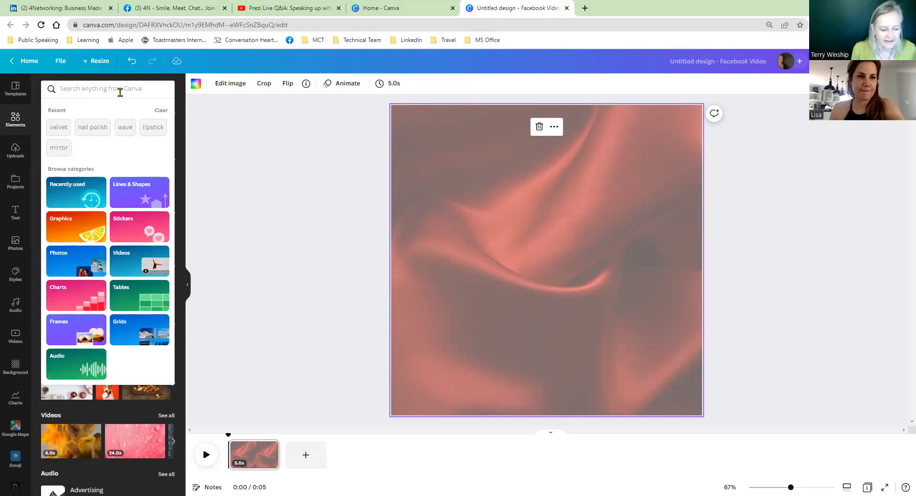
pyautogui.write('lipstick')
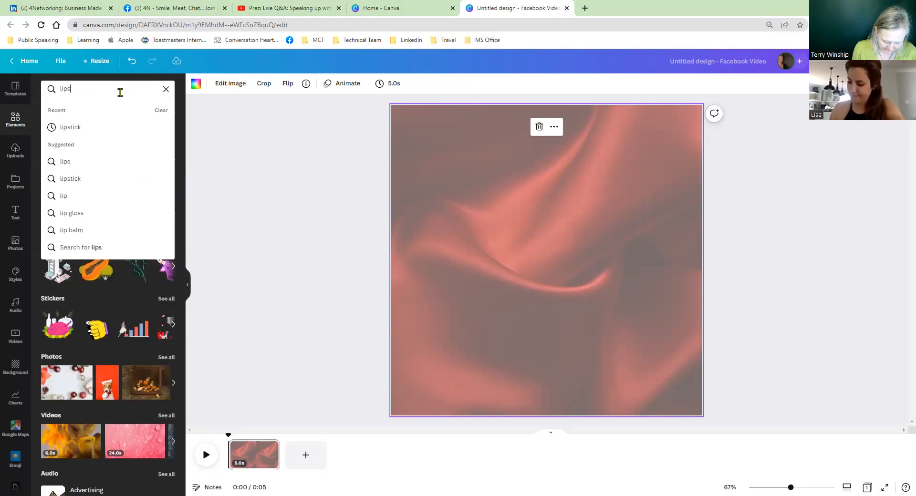
pyautogui.press('Return')
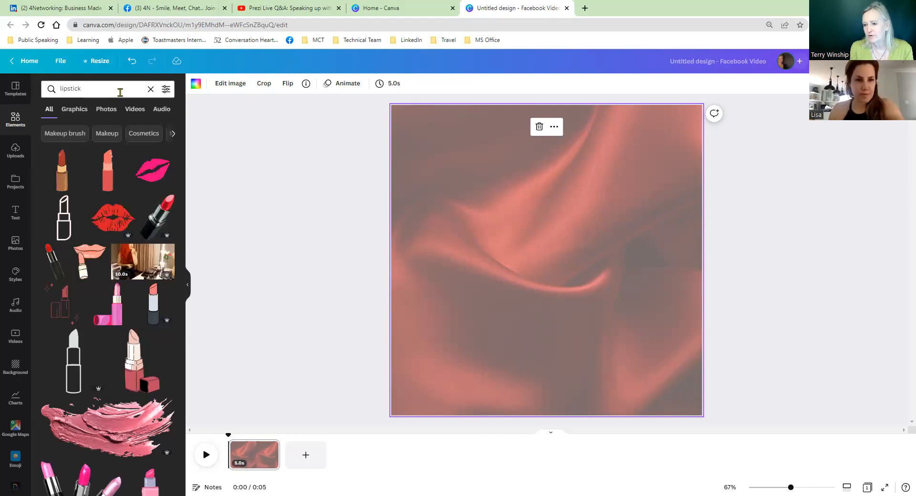
pyautogui.click(156, 217)
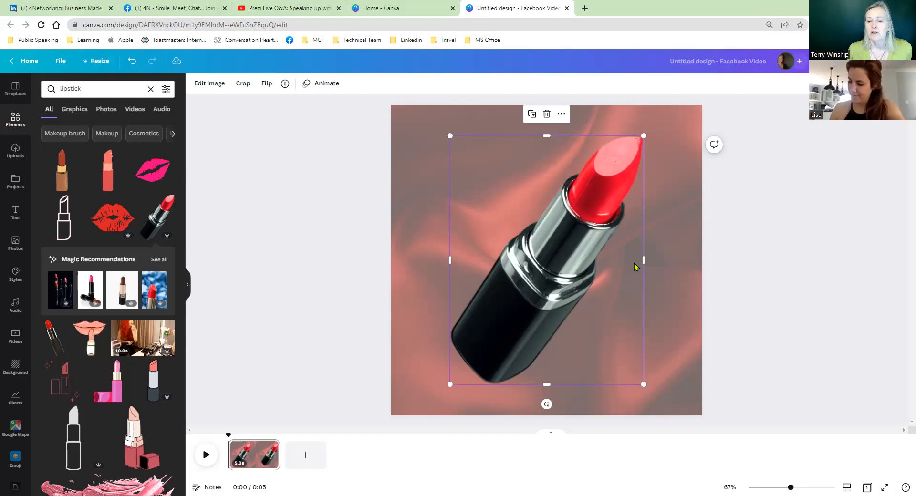
# Step: Shrink the lipstick slightly and paste three copies of it onto the page
pyautogui.moveTo(643, 382); pyautogui.dragTo(624, 340)
pyautogui.click(671, 311)
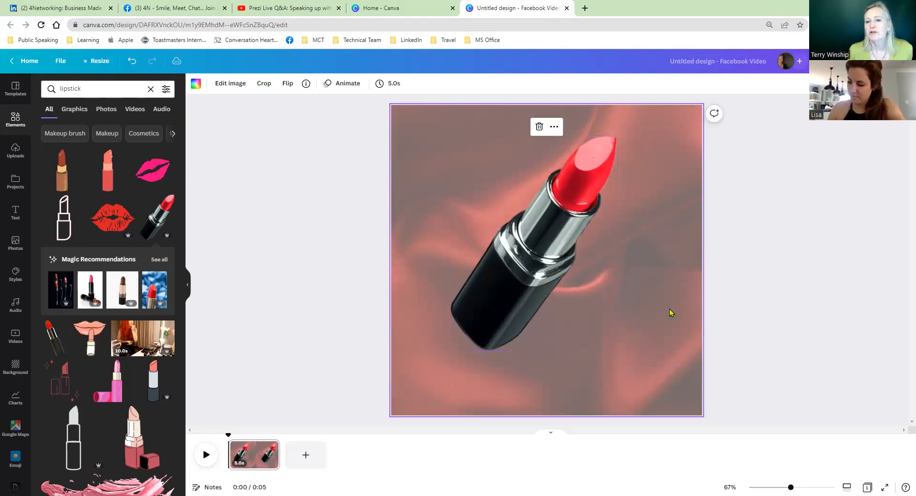
pyautogui.click(534, 259)
pyautogui.rightClick(534, 259)
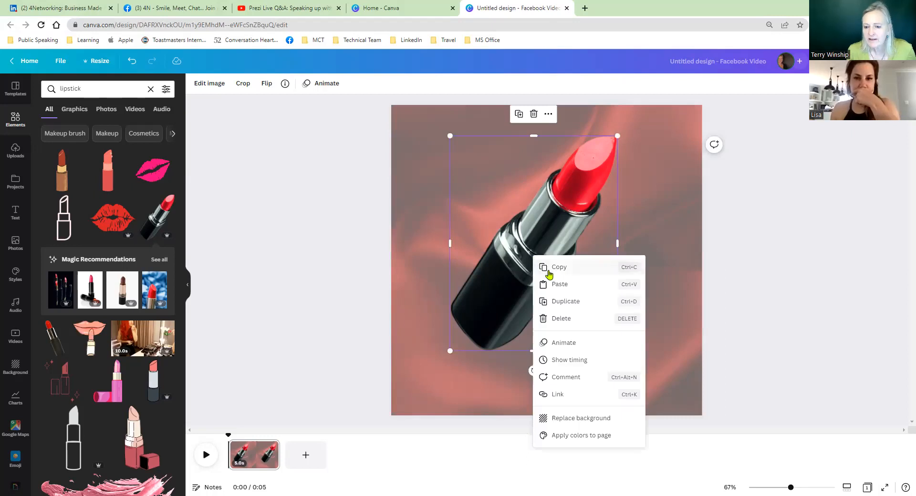
pyautogui.click(561, 271)
pyautogui.hotkey('ctrl', 'v')
pyautogui.hotkey('ctrl', 'v')
pyautogui.hotkey('ctrl', 'v')
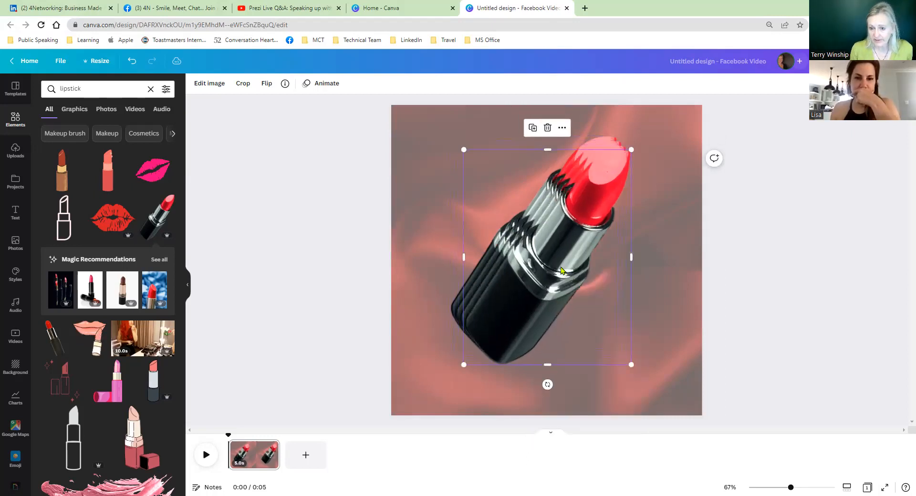
# Step: Shrink the topmost lipstick copy and place it in the lower-right corner of the page
pyautogui.click(666, 270)
pyautogui.click(547, 283)
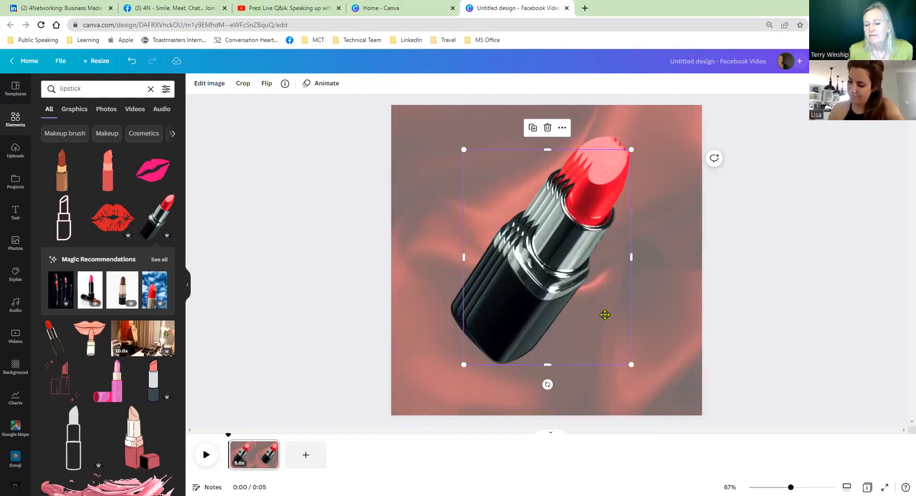
pyautogui.moveTo(564, 296); pyautogui.dragTo(625, 330)
pyautogui.moveTo(524, 182); pyautogui.dragTo(637, 328)
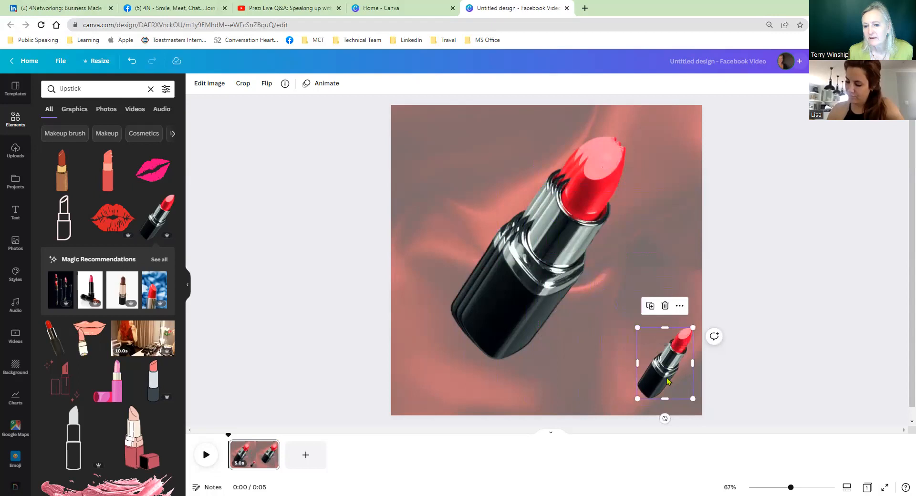
# Step: Shrink the second lipstick copy, place it in the page's upper-left corner and rotate it so its tip points right
pyautogui.click(548, 289)
pyautogui.moveTo(627, 360); pyautogui.dragTo(446, 219)
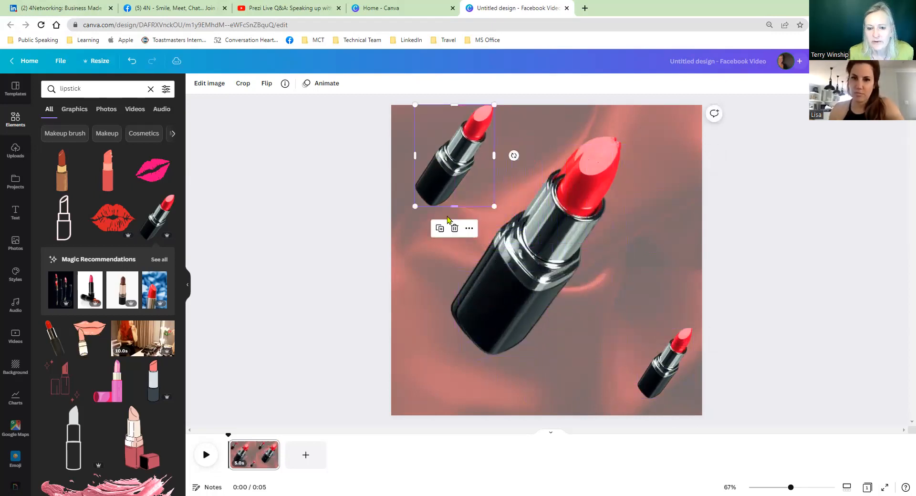
pyautogui.moveTo(513, 156); pyautogui.dragTo(461, 179)
# Step: Shrink the third lipstick copy, turn it tip-down and place it in the page's lower-left corner
pyautogui.moveTo(436, 147); pyautogui.dragTo(566, 278)
pyautogui.click(499, 207)
pyautogui.moveTo(595, 331); pyautogui.dragTo(427, 358)
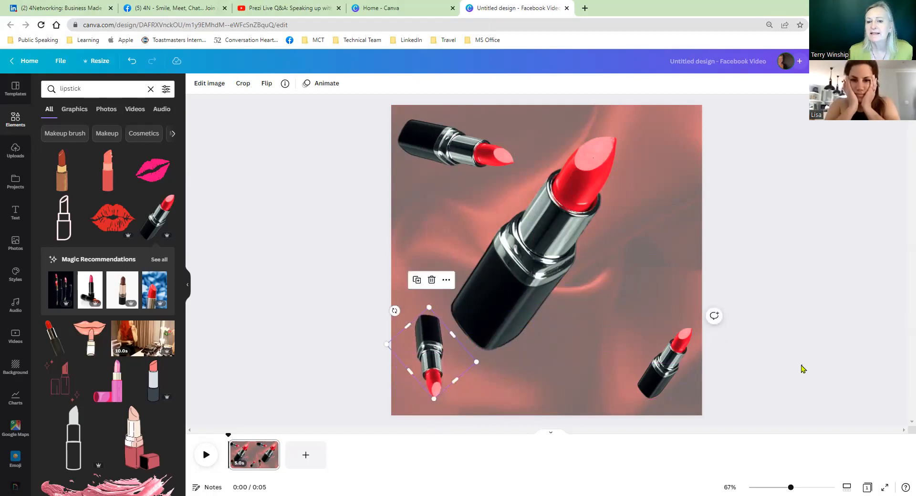
pyautogui.click(804, 369)
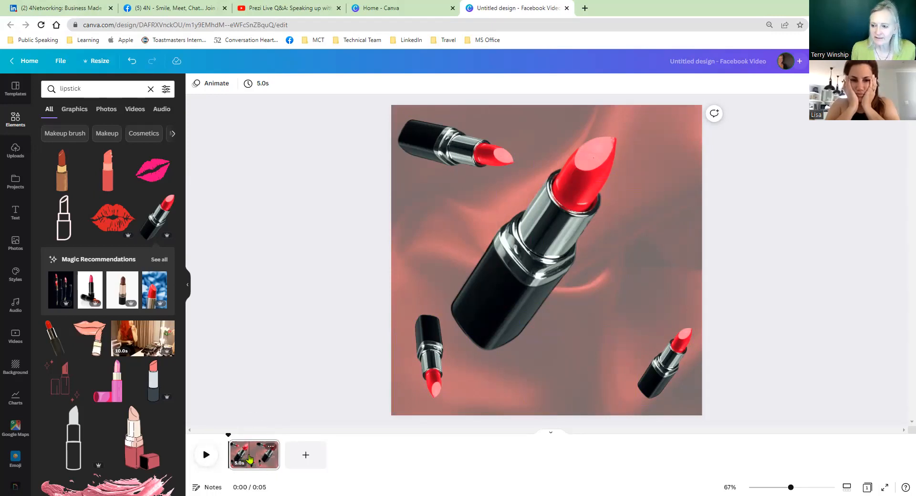
# Step: Duplicate the lipstick page and return to the first page
pyautogui.click(270, 447)
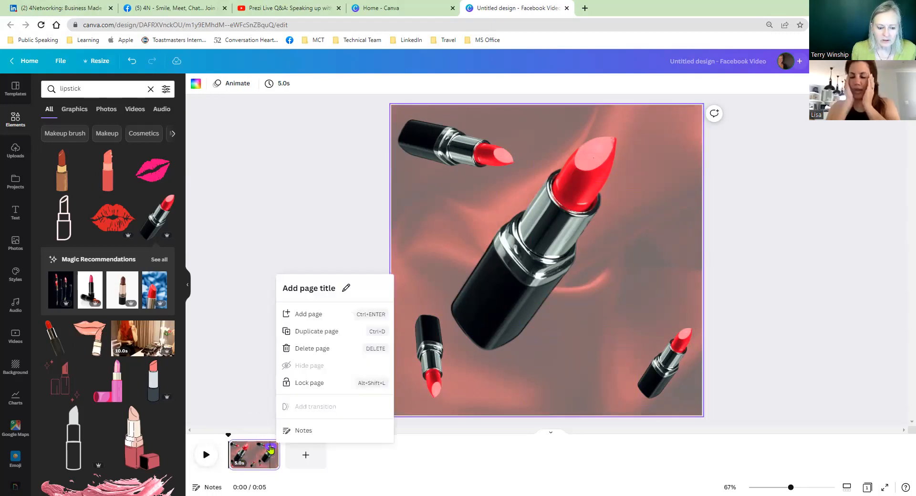
pyautogui.click(314, 334)
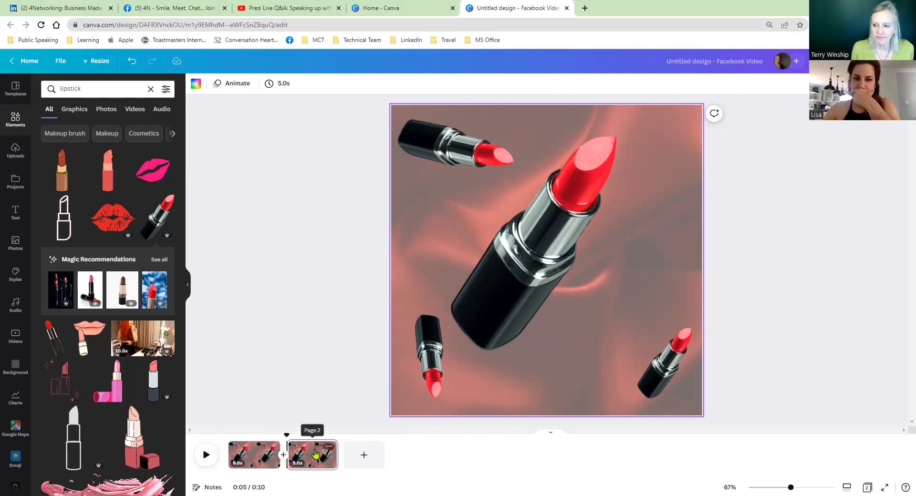
pyautogui.click(250, 457)
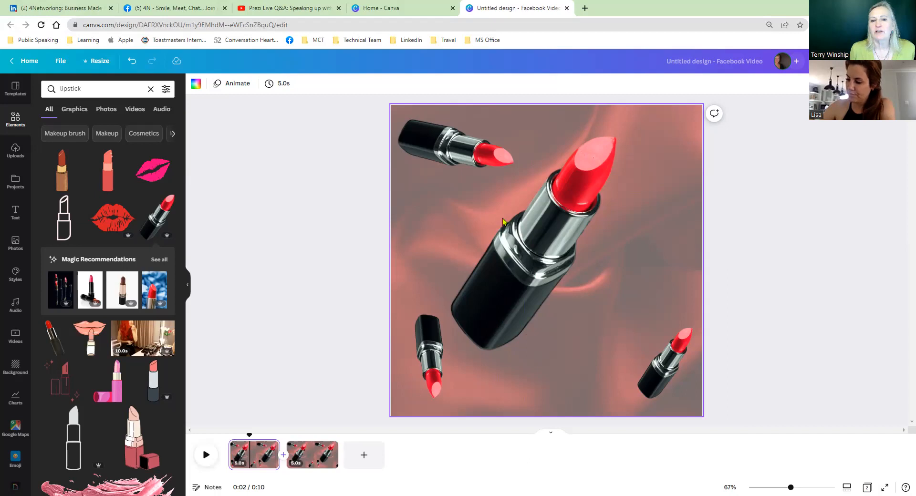
# Step: Move the upper-left lipstick on the first page out past the page's left edge and rotate it
pyautogui.click(468, 151)
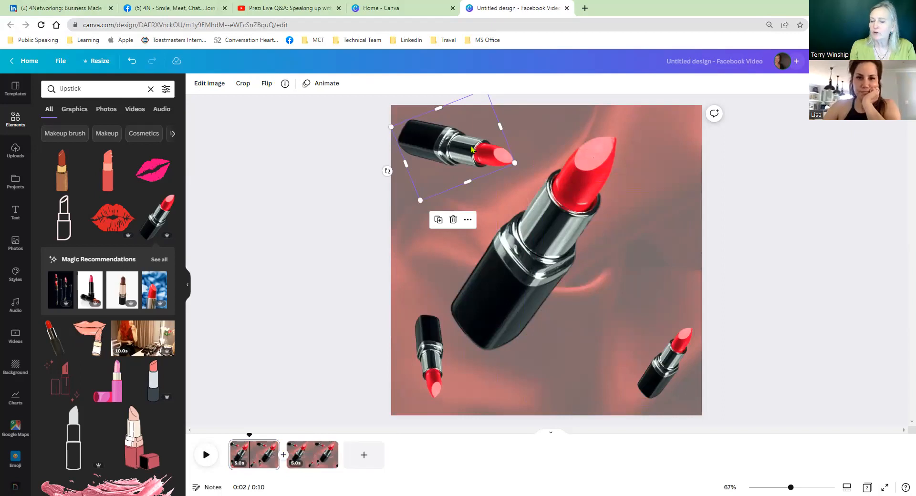
pyautogui.moveTo(471, 149); pyautogui.dragTo(492, 150)
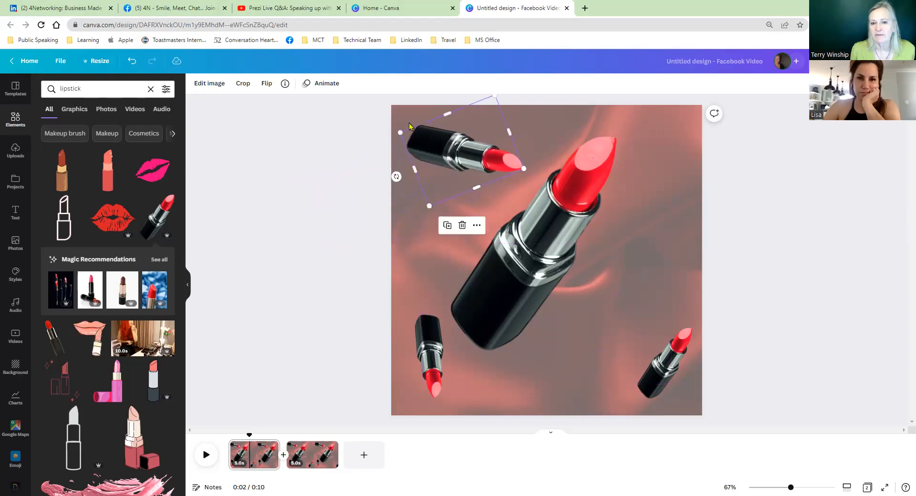
pyautogui.moveTo(457, 156); pyautogui.dragTo(354, 191)
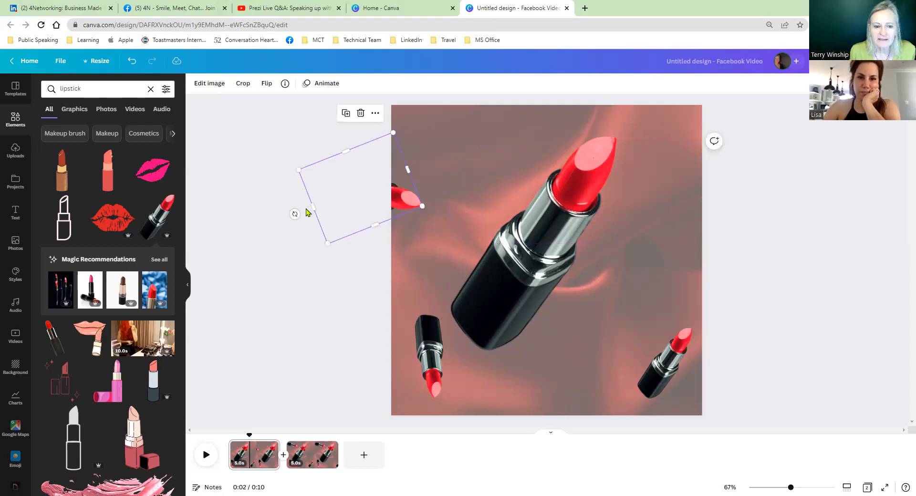
pyautogui.moveTo(294, 213); pyautogui.dragTo(305, 145)
pyautogui.moveTo(380, 197); pyautogui.dragTo(373, 165)
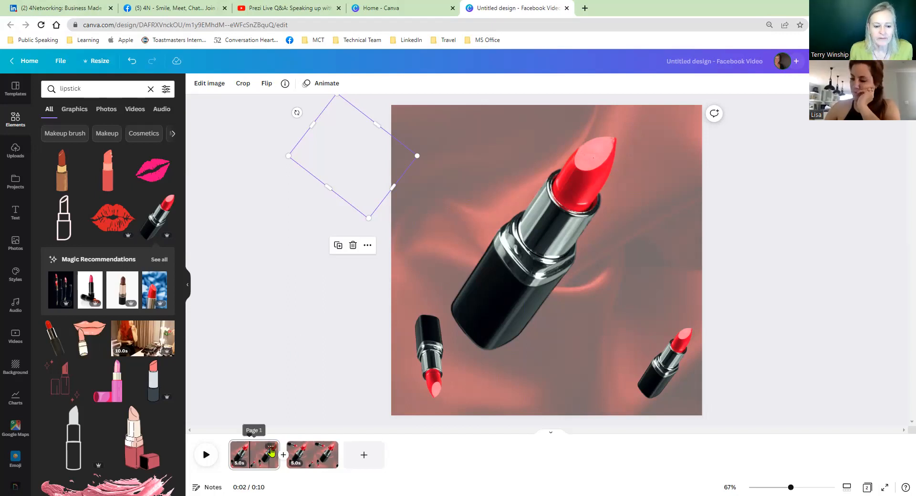
# Step: Duplicate the first page and, back on the original, move the lower-right lipstick out past the page's right edge and rotate it
pyautogui.click(271, 448)
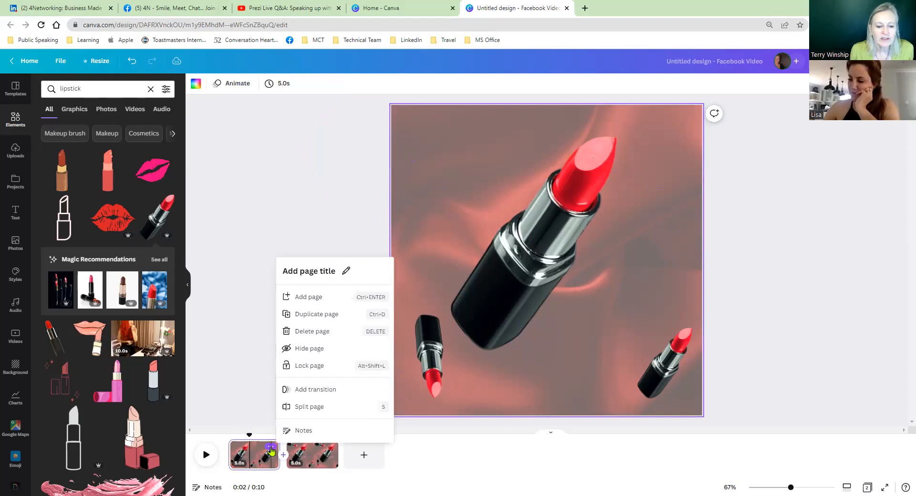
pyautogui.click(301, 315)
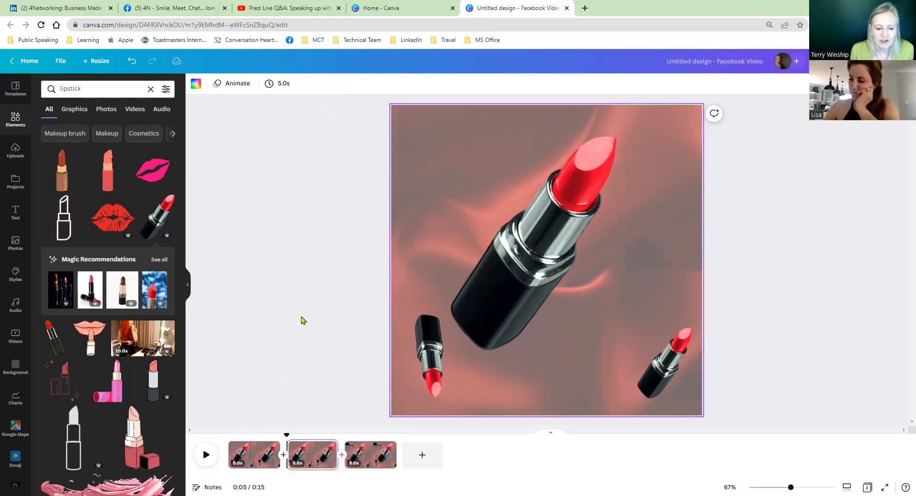
pyautogui.click(250, 453)
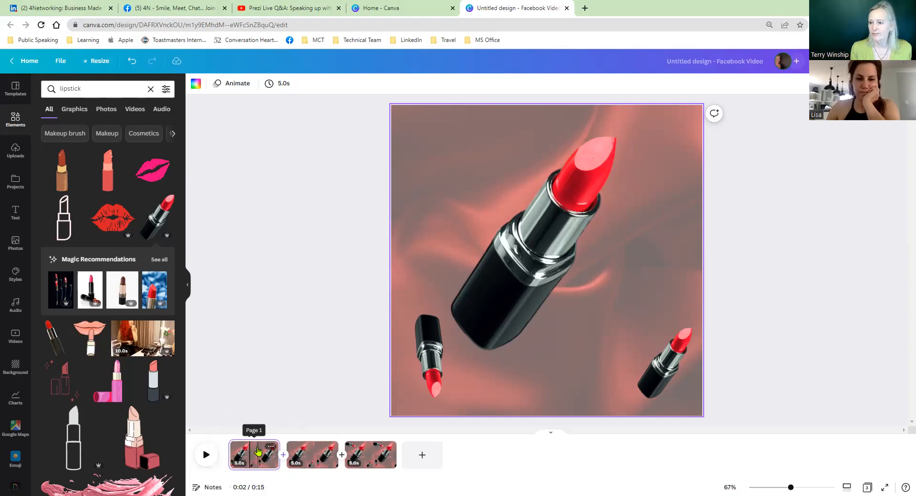
pyautogui.click(667, 375)
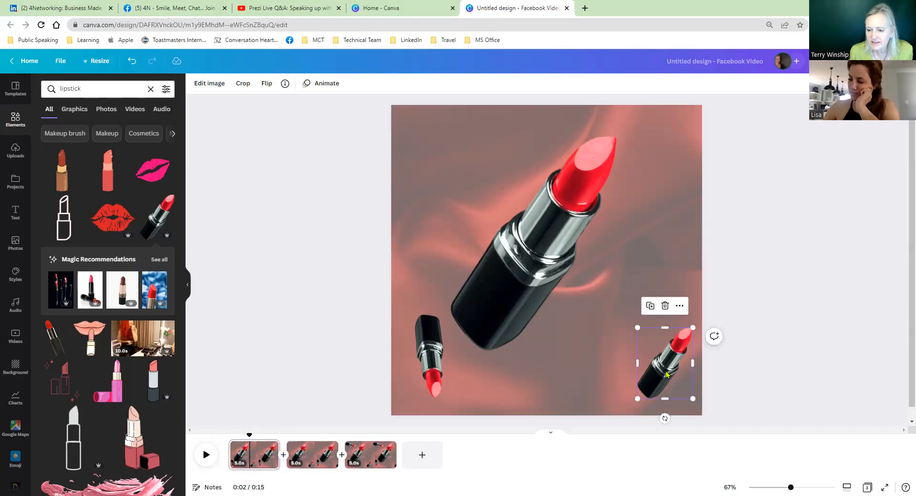
pyautogui.moveTo(667, 376); pyautogui.dragTo(720, 375)
pyautogui.moveTo(718, 418); pyautogui.dragTo(758, 403)
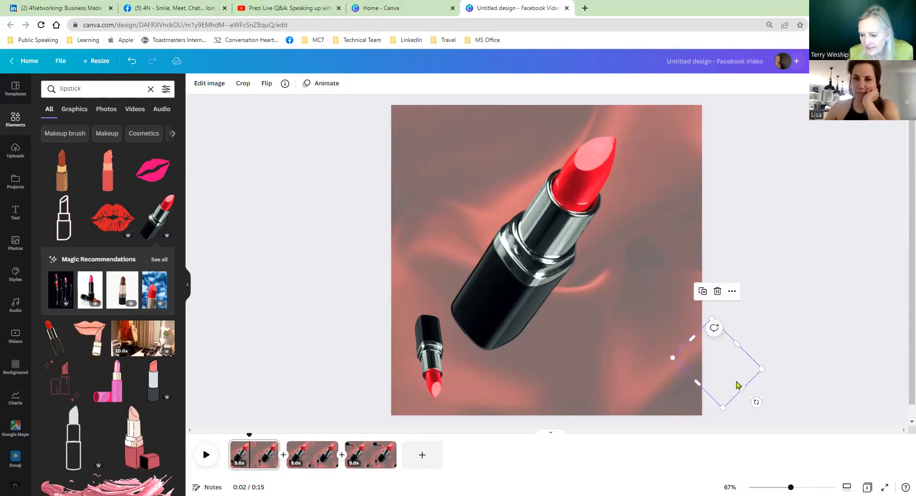
# Step: Duplicate the first page again and, back on the original, move the lower-left lipstick out past the page's left edge and rotate it
pyautogui.click(272, 447)
pyautogui.click(317, 314)
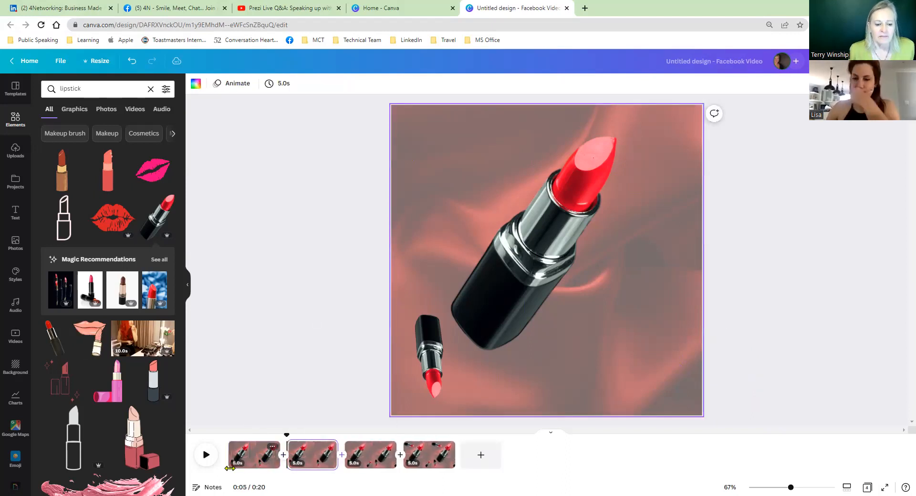
pyautogui.click(243, 463)
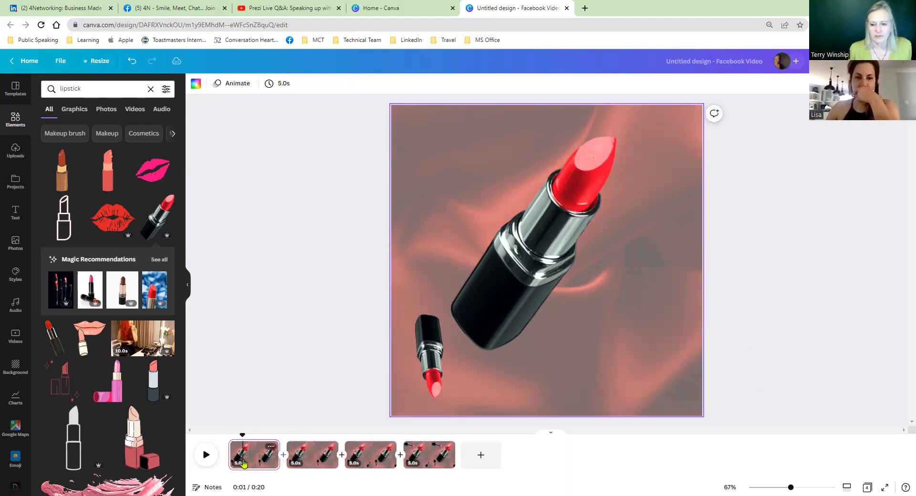
pyautogui.click(430, 353)
pyautogui.moveTo(430, 353); pyautogui.dragTo(361, 359)
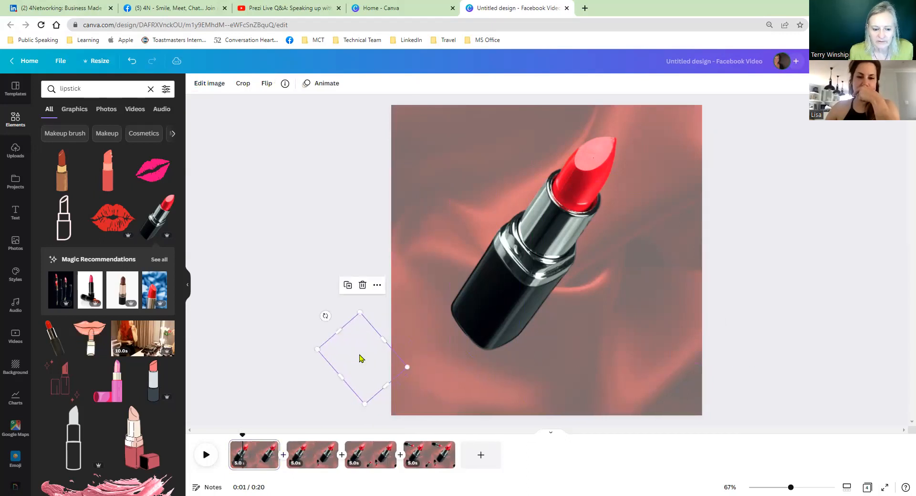
# Step: Duplicate the first page once more and, on the original, rotate the large central lipstick and move it fully out past the left edge
pyautogui.click(272, 447)
pyautogui.click(325, 314)
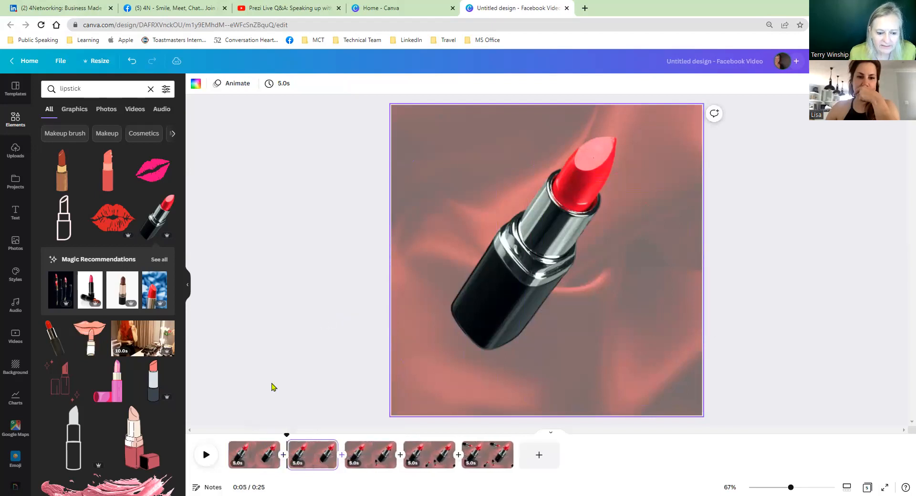
pyautogui.click(245, 459)
pyautogui.click(508, 274)
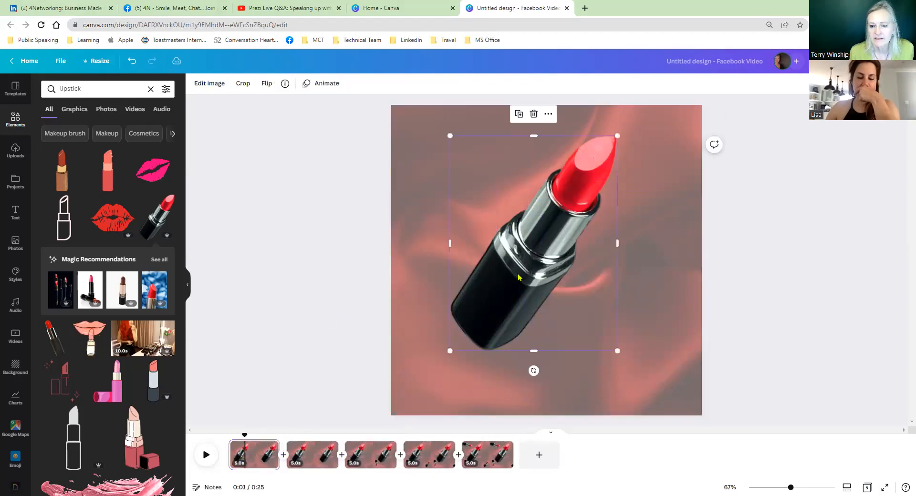
pyautogui.moveTo(509, 274); pyautogui.dragTo(354, 301)
pyautogui.moveTo(368, 385); pyautogui.dragTo(471, 333)
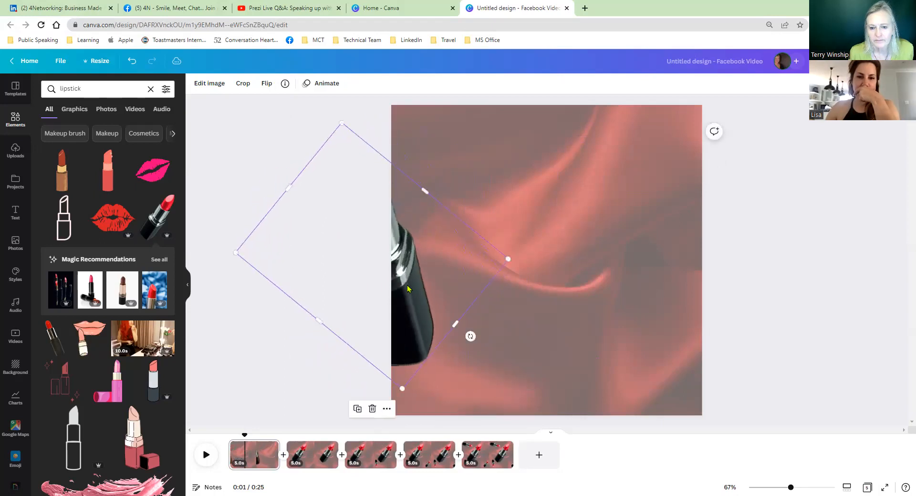
pyautogui.moveTo(340, 272); pyautogui.dragTo(340, 272)
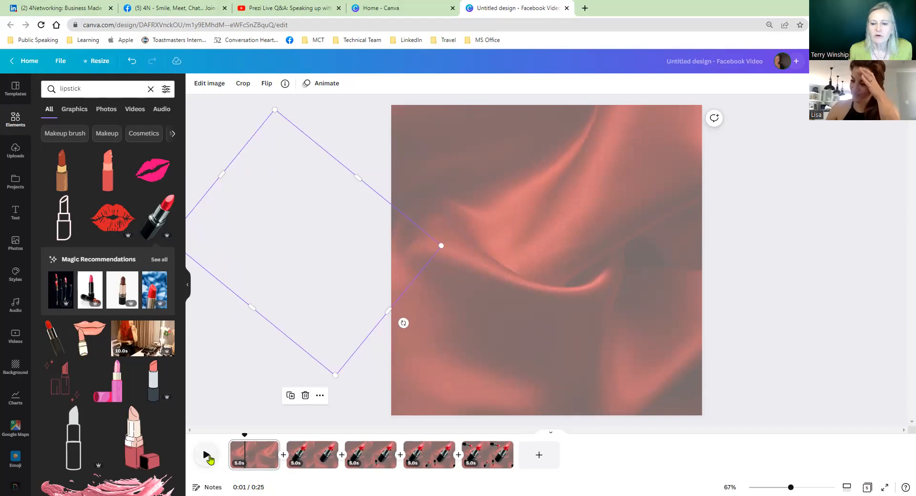
# Step: Play the page sequence from the first page and pause it to check how the lipsticks appear
pyautogui.click(206, 457)
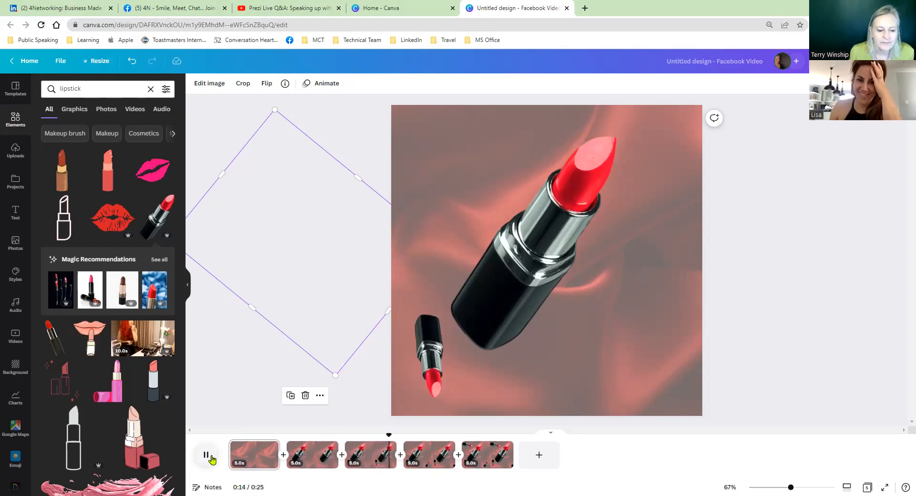
pyautogui.click(202, 455)
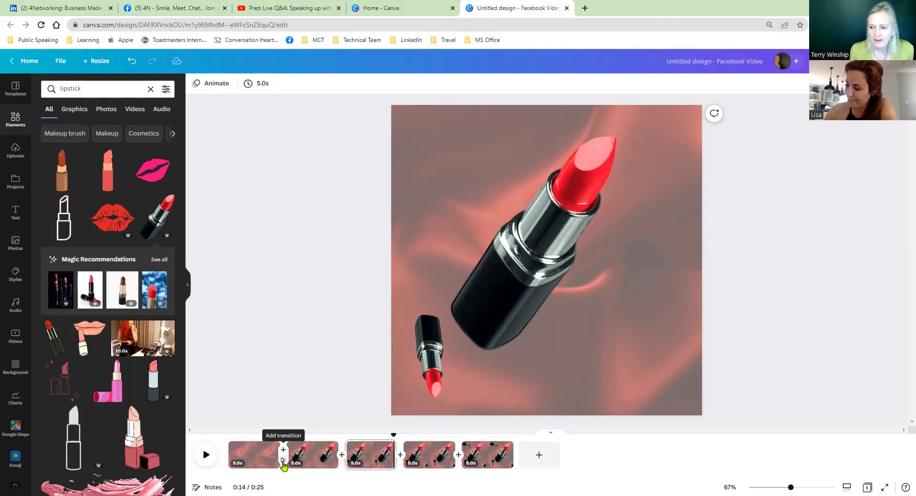
# Step: Add a Match & Move transition after the first page and apply it between all pages
pyautogui.click(283, 461)
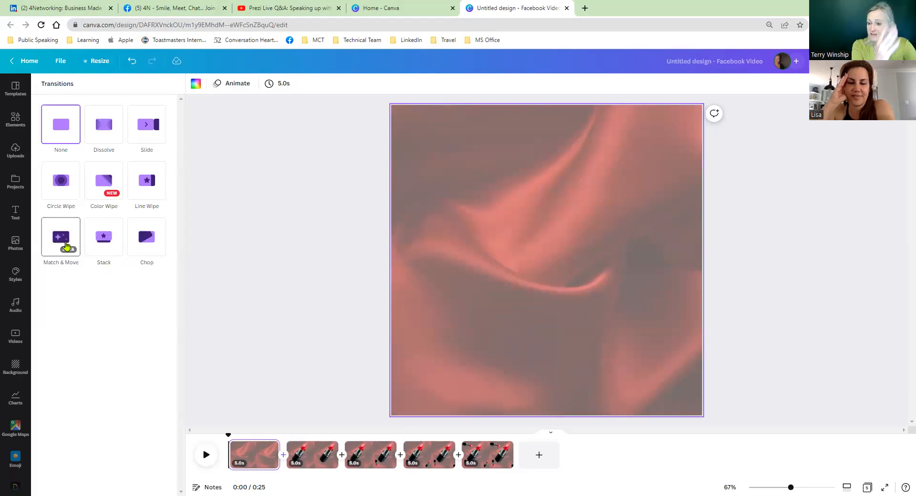
pyautogui.click(66, 246)
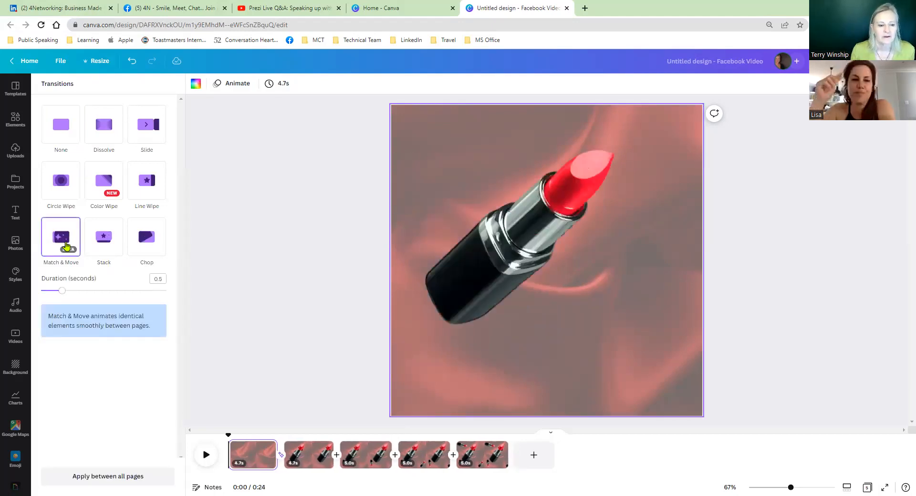
pyautogui.click(110, 479)
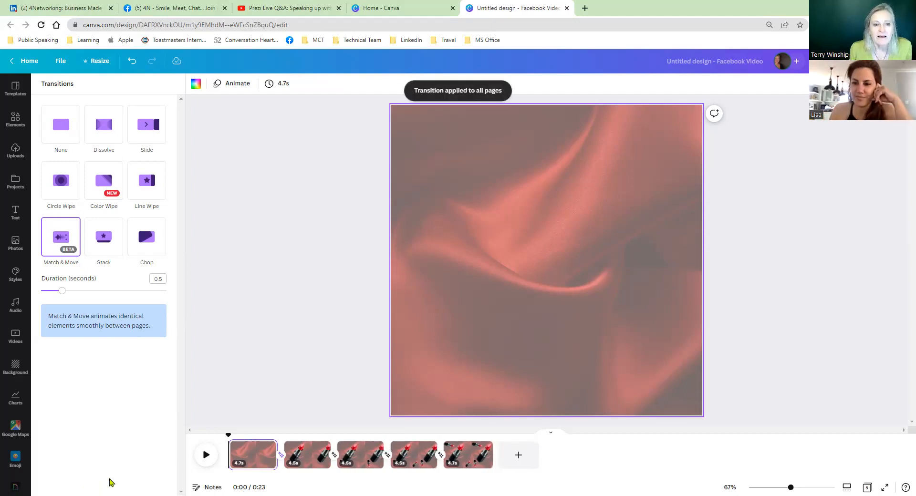
# Step: Set the page timing to 1.5 seconds, apply it to all five pages and play the video
pyautogui.click(283, 84)
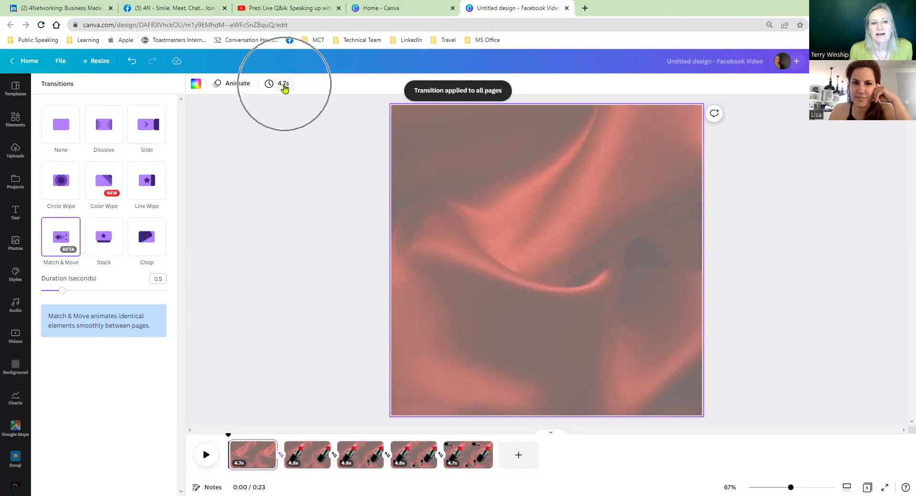
pyautogui.click(284, 84)
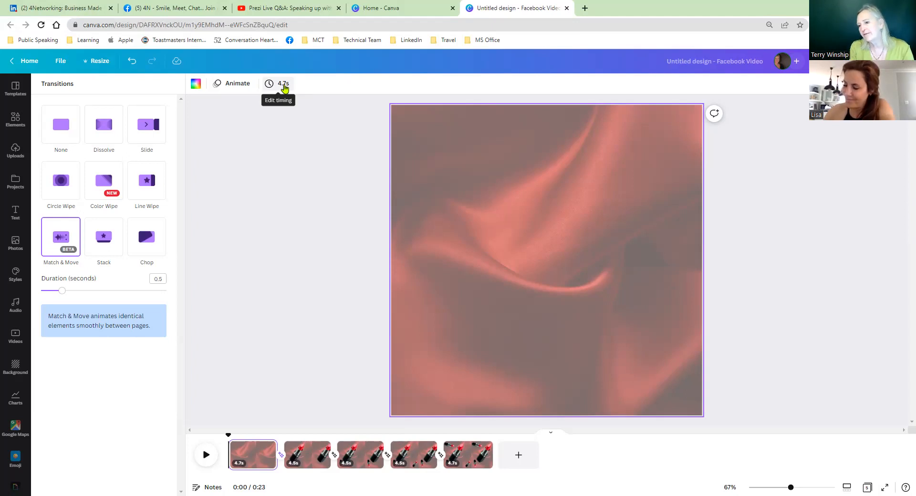
pyautogui.click(284, 86)
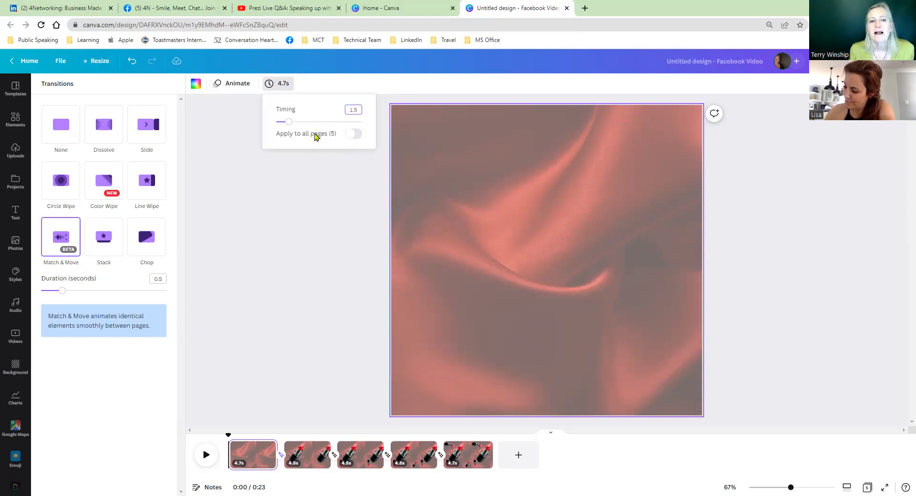
pyautogui.click(354, 139)
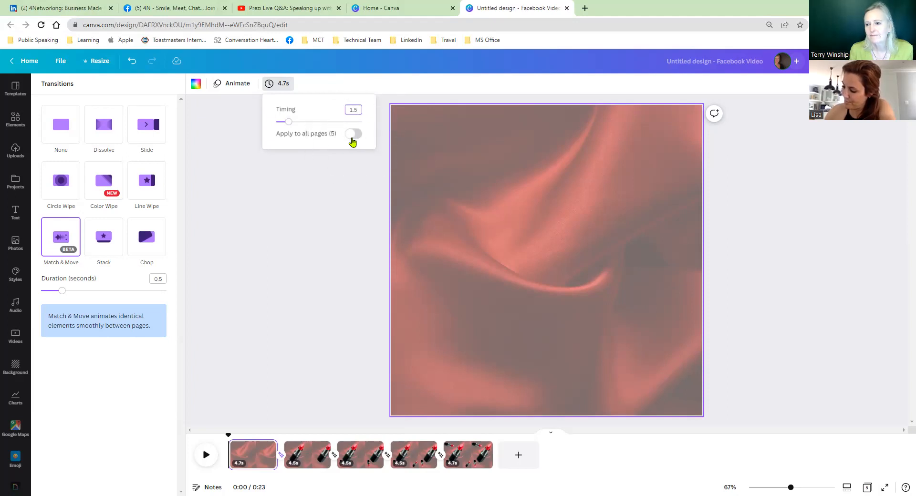
pyautogui.click(354, 138)
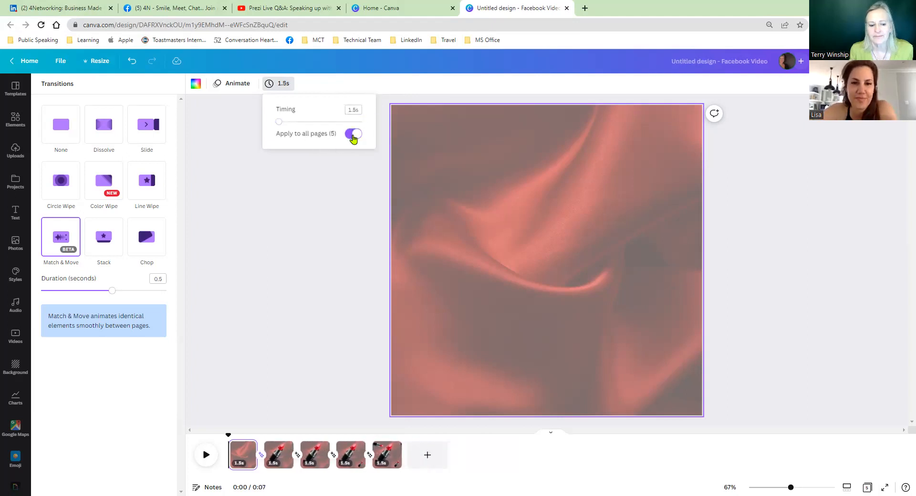
pyautogui.click(354, 138)
pyautogui.click(354, 138)
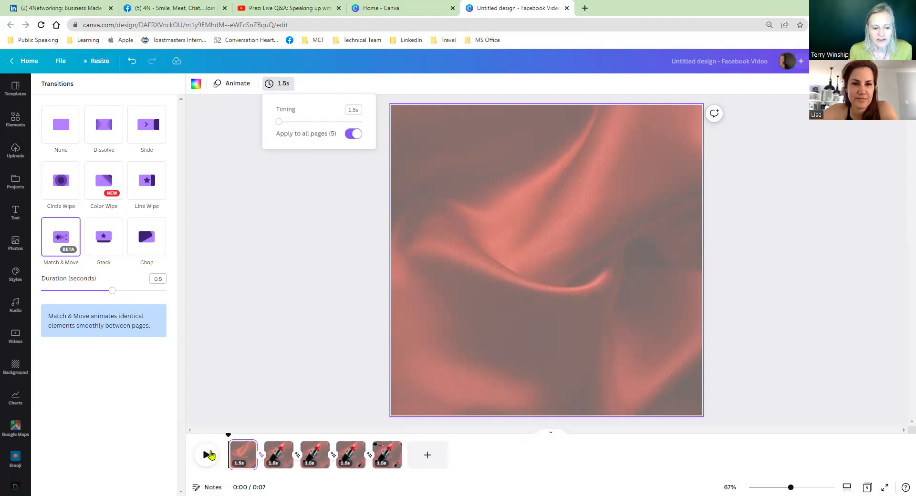
pyautogui.click(207, 457)
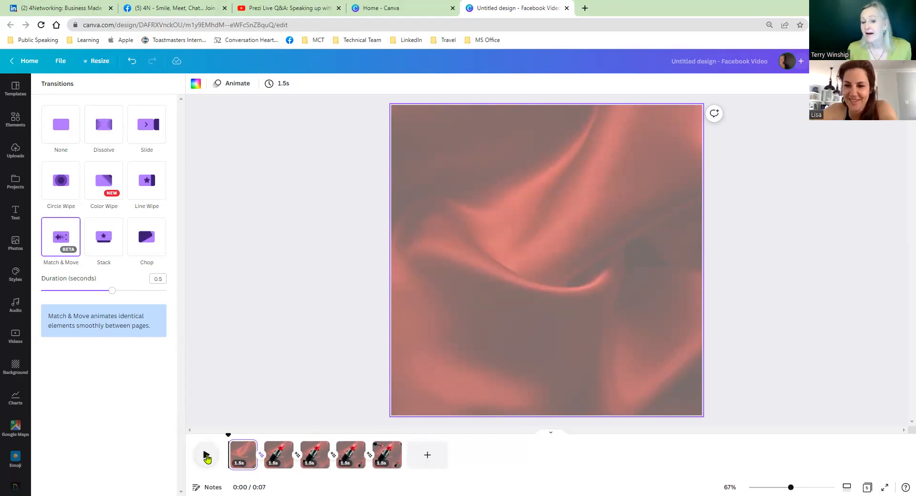
# Step: Add a blank page at the end with the centred text "Conpany details", "pgone for an appointment" and "bla vl avla" on three lines
pyautogui.click(429, 460)
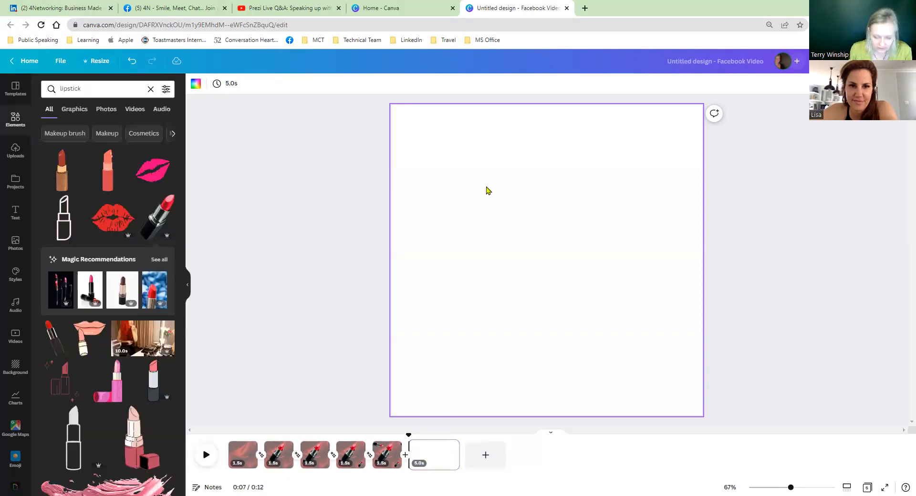
pyautogui.press('t')
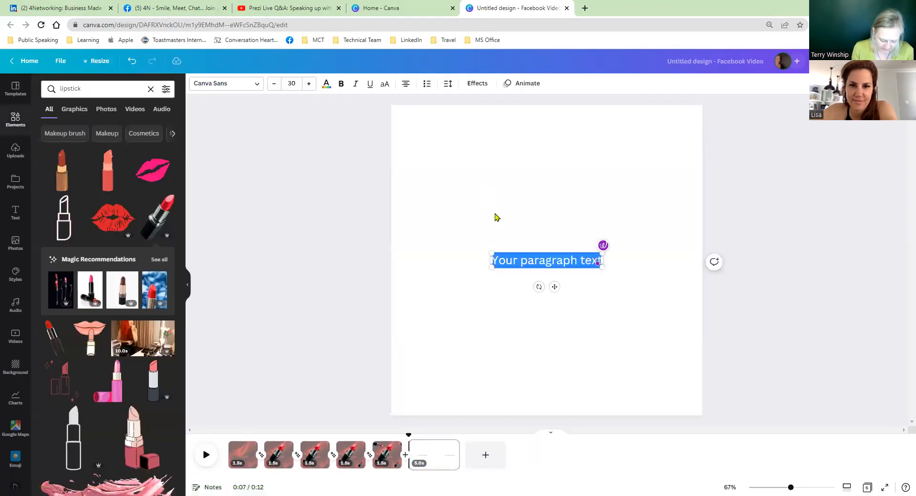
pyautogui.write('Conp')
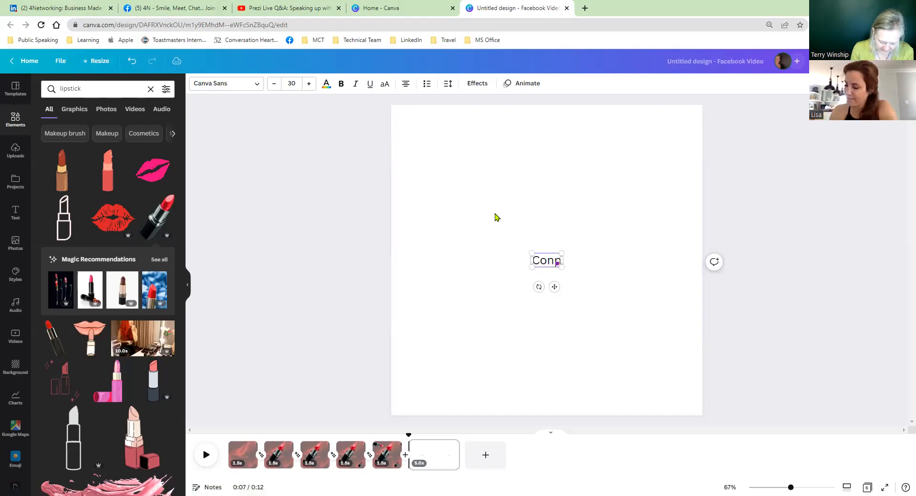
pyautogui.write('any details')
pyautogui.press('Return')
pyautogui.write('pg')
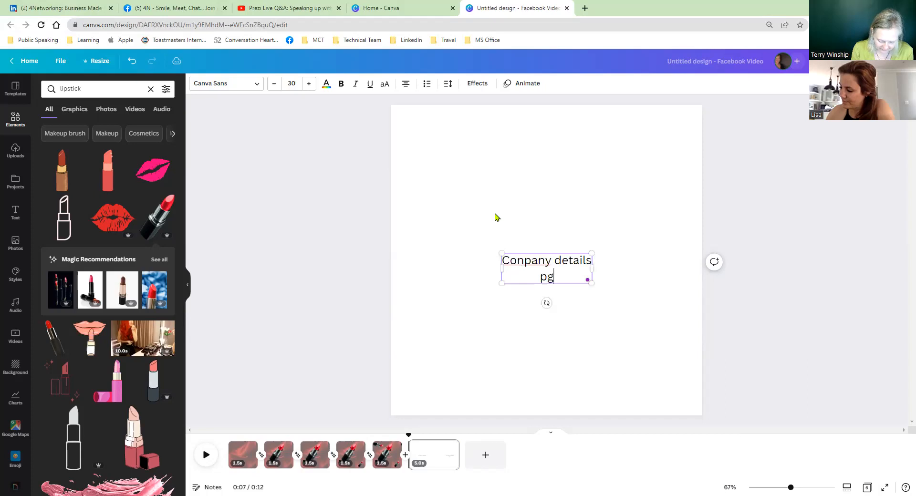
pyautogui.write('one for an app')
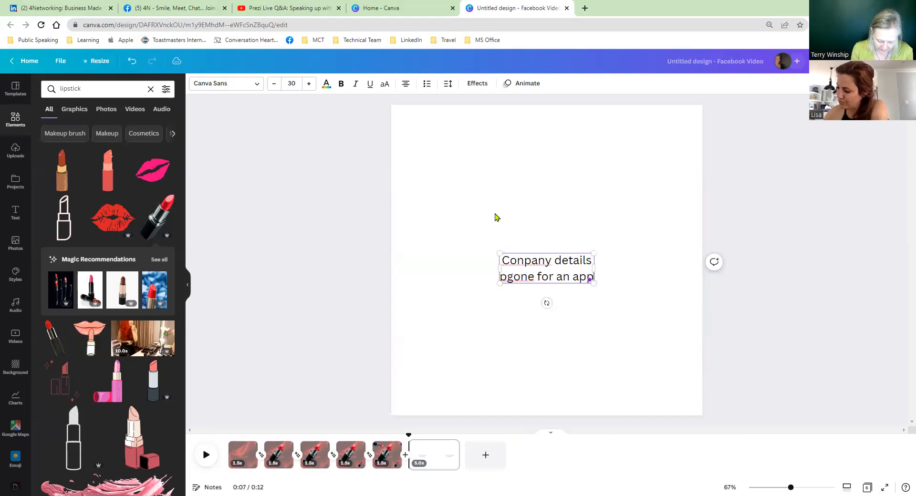
pyautogui.write('ointment')
pyautogui.press('Return')
pyautogui.write('bla vl avla')
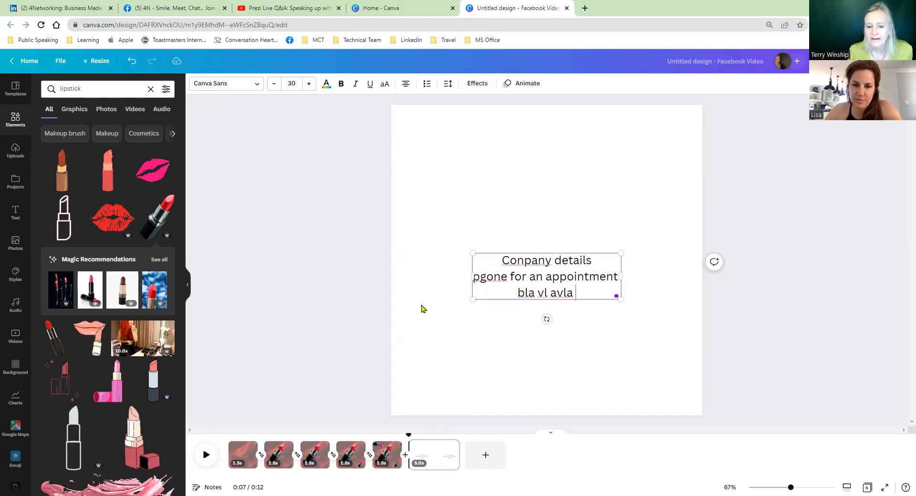
pyautogui.click(563, 365)
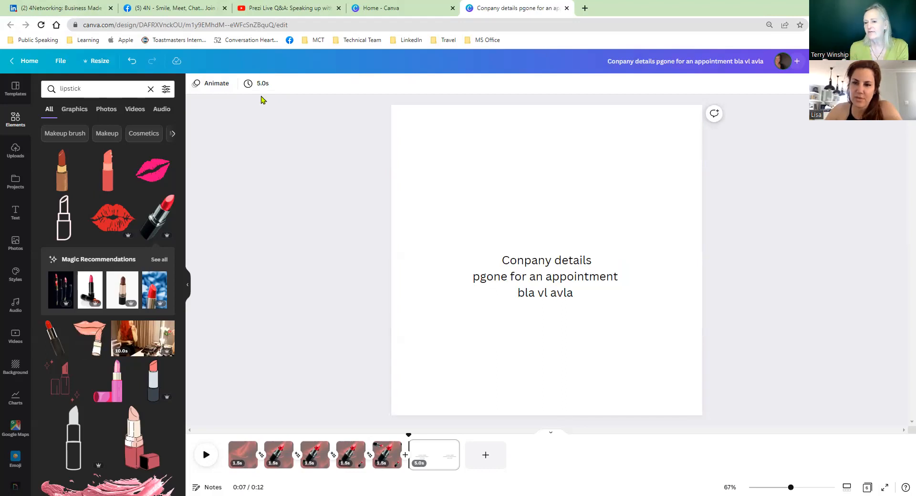
# Step: Play the closing text page in the timeline, pause it and open the full preview of the video
pyautogui.click(529, 212)
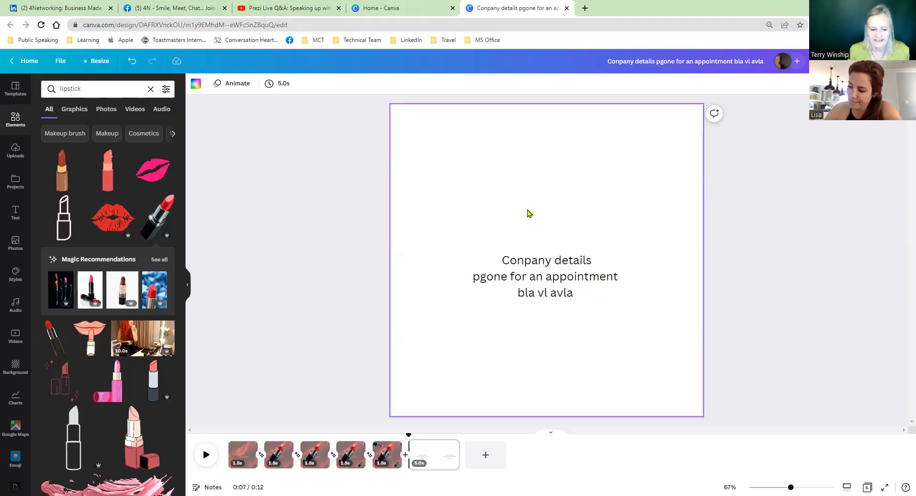
pyautogui.click(205, 456)
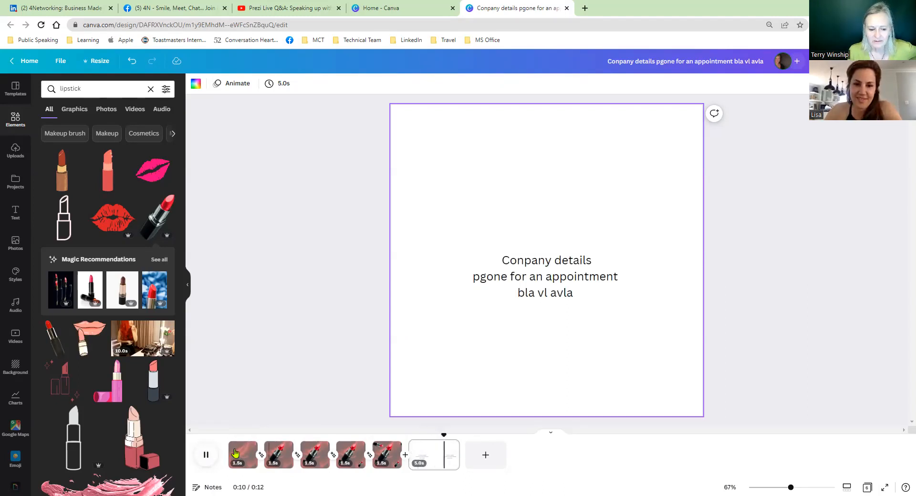
pyautogui.click(207, 457)
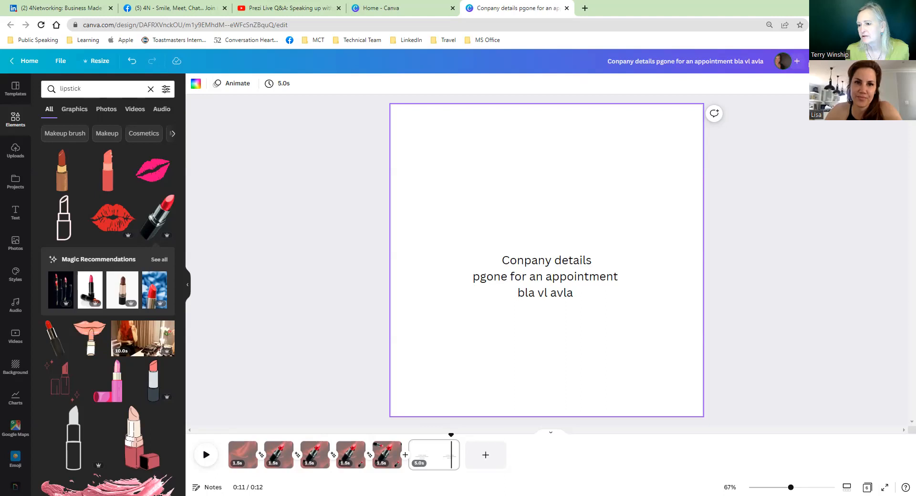
pyautogui.click(847, 61)
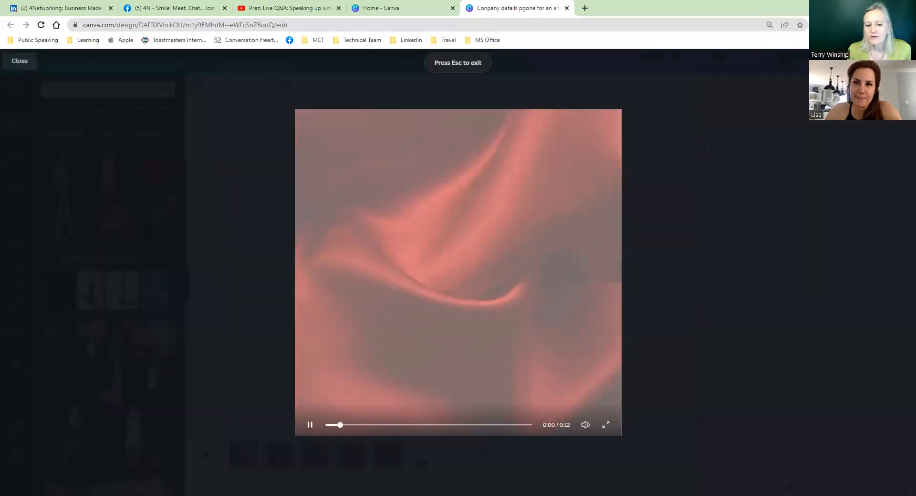
# Step: Close the preview and add the audio track "You Tease Me" to the timeline, starting at the beginning of the first page
pyautogui.click(18, 61)
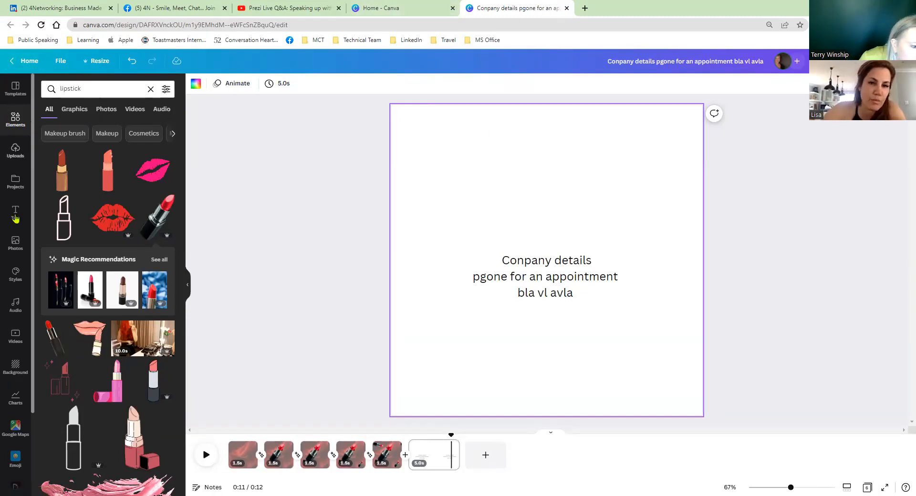
pyautogui.click(14, 308)
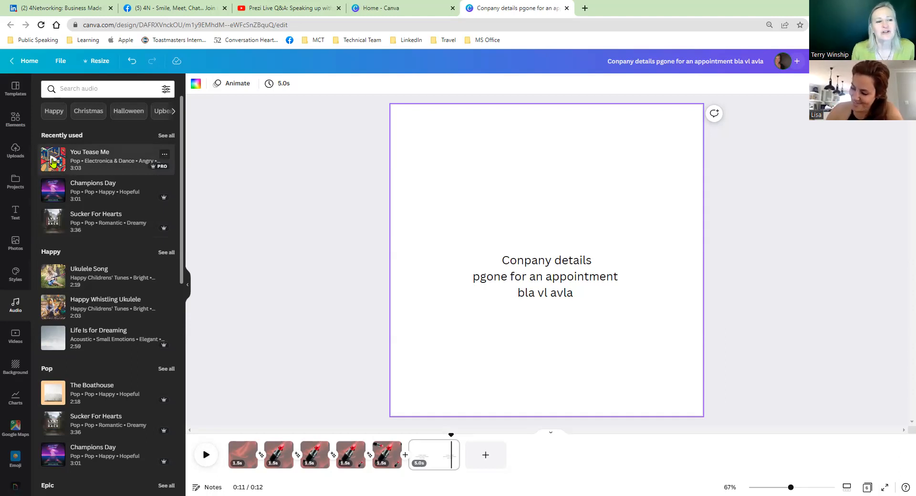
pyautogui.click(268, 472)
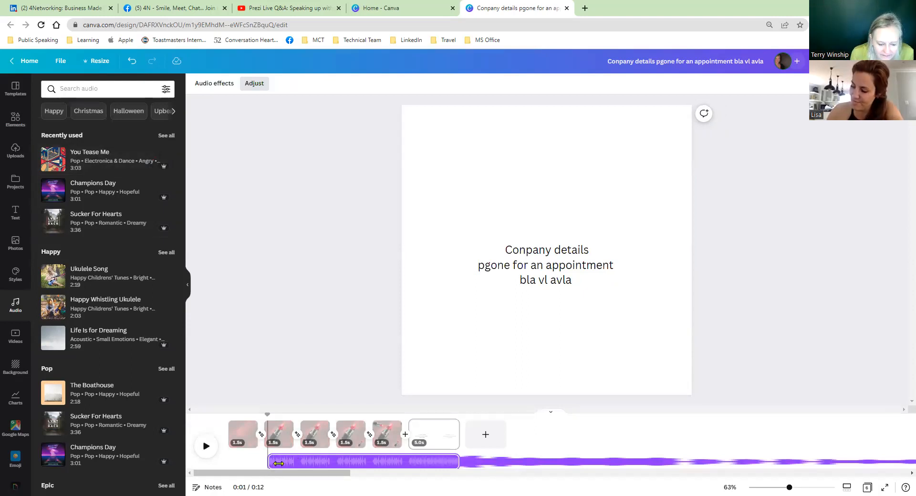
pyautogui.hotkey('ctrl', 'z')
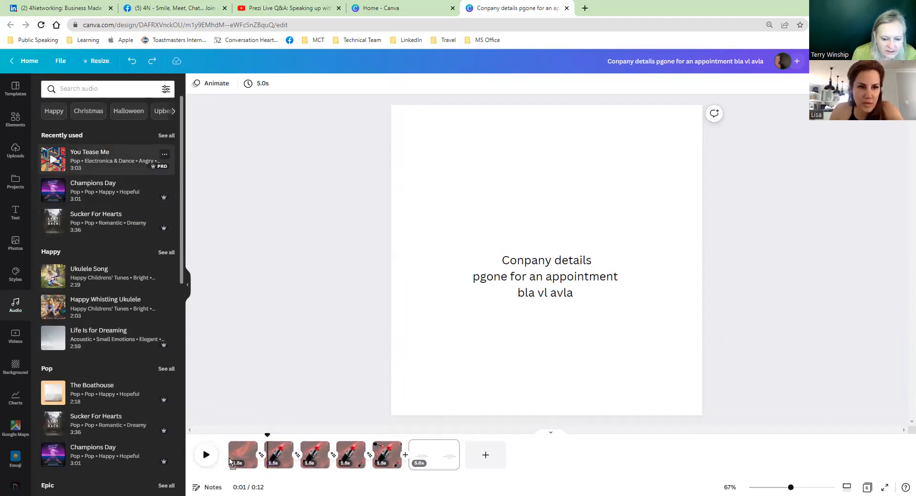
pyautogui.hotkey('ctrl', 'y')
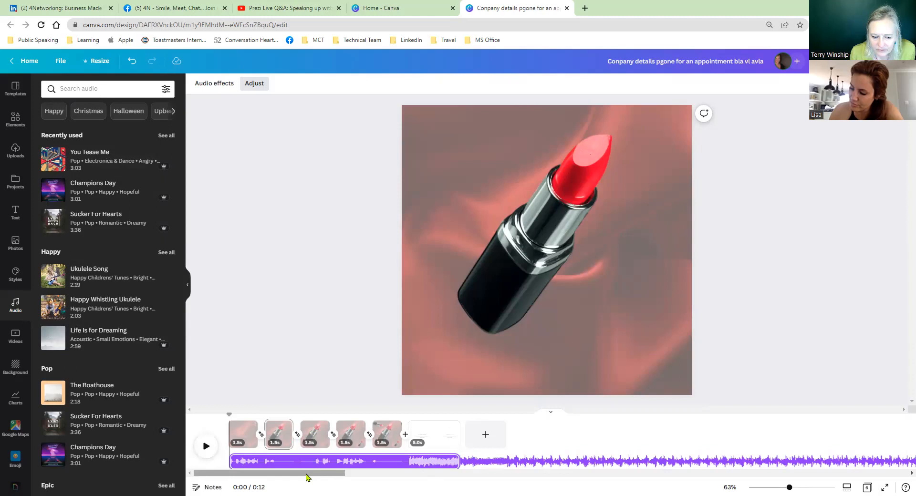
pyautogui.click(288, 462)
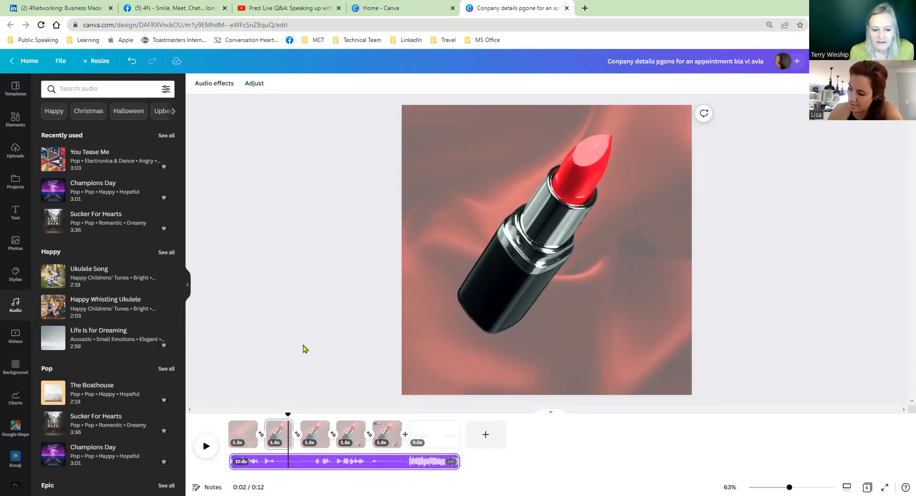
pyautogui.press('Escape')
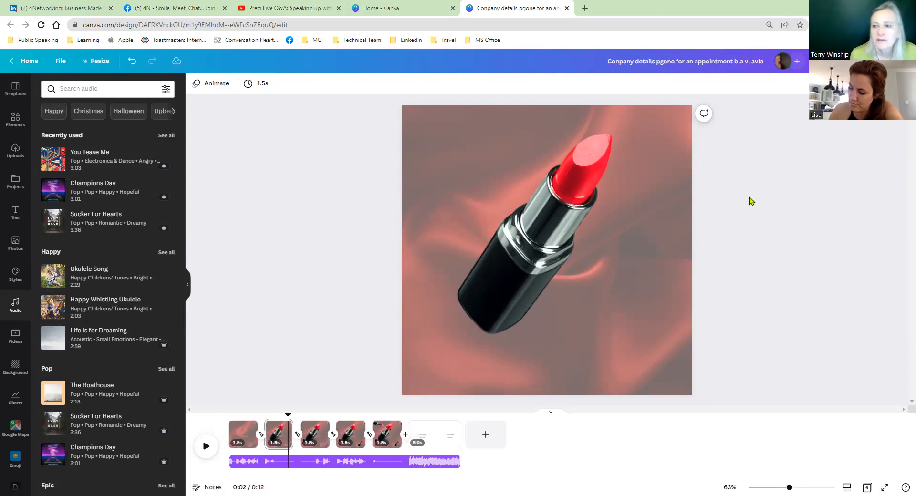
# Step: Play the full preview of the video with its music through to the company details page, and close it
pyautogui.click(843, 61)
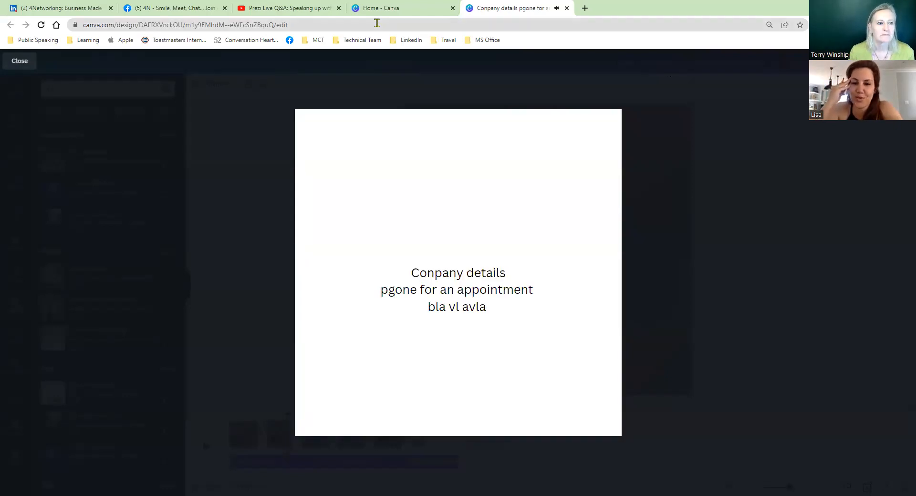
pyautogui.click(20, 61)
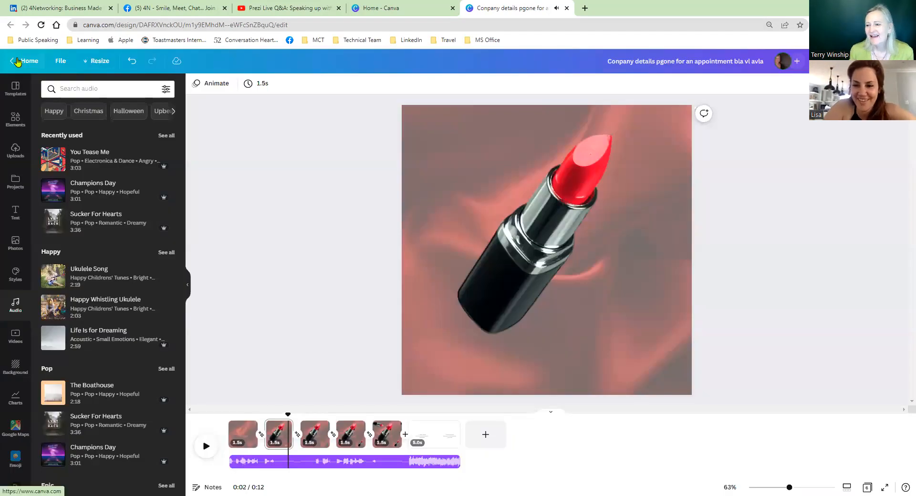